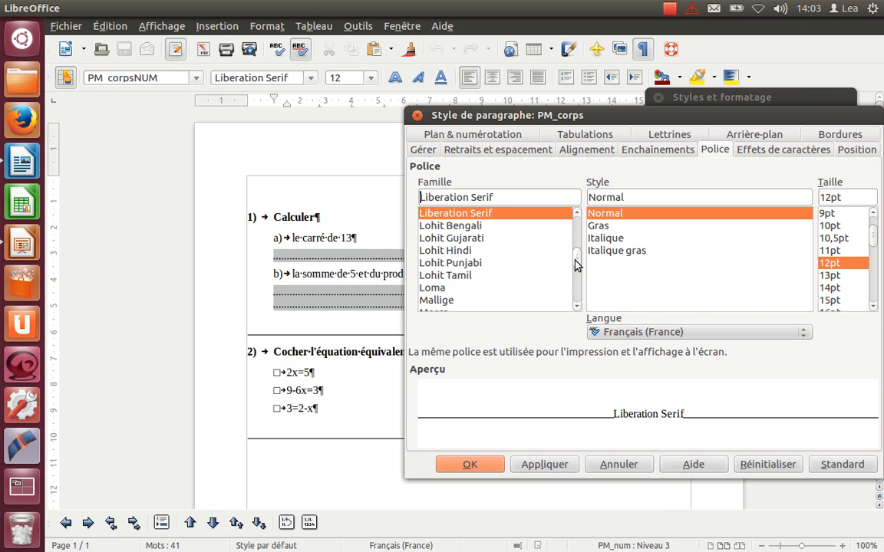
Step: Change the PM_corps paragraph style's font family to DejaVu Sans and save the style
{"action": "scroll", "coordinate": [574, 264], "scroll_direction": "up", "scroll_amount": 6}
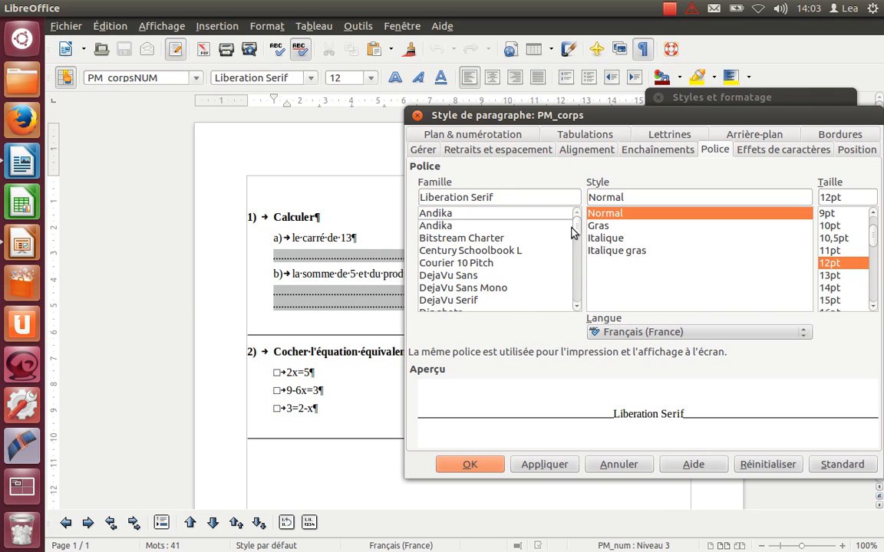
{"action": "left_click", "coordinate": [462, 277]}
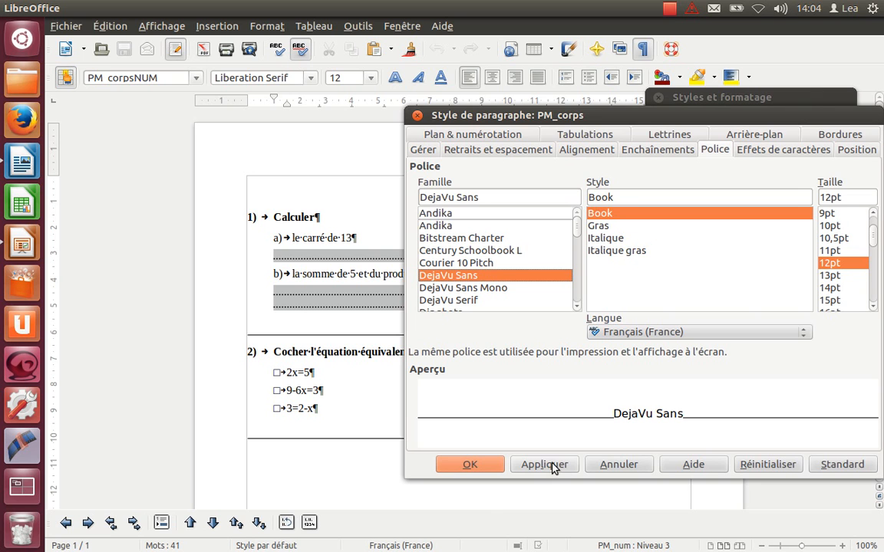
{"action": "left_click_drag", "start_coordinate": [601, 122], "coordinate": [626, 116]}
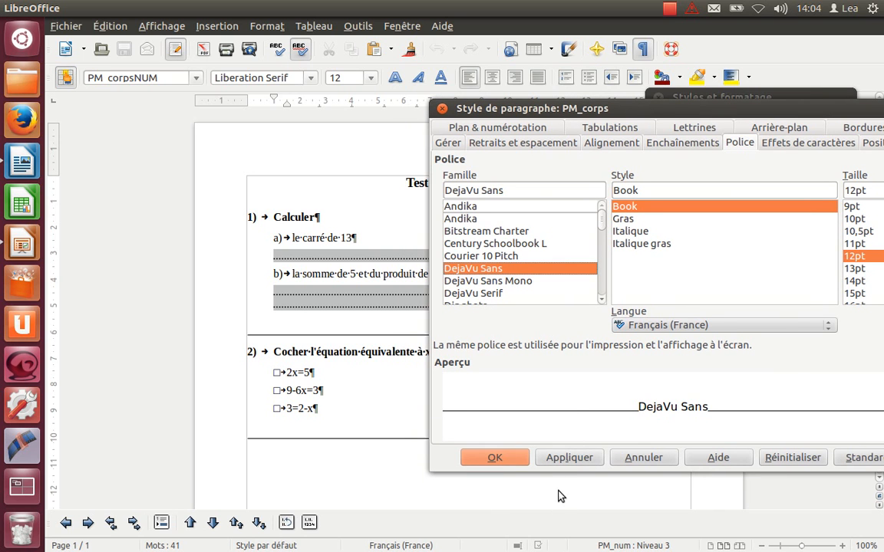
{"action": "left_click", "coordinate": [568, 460]}
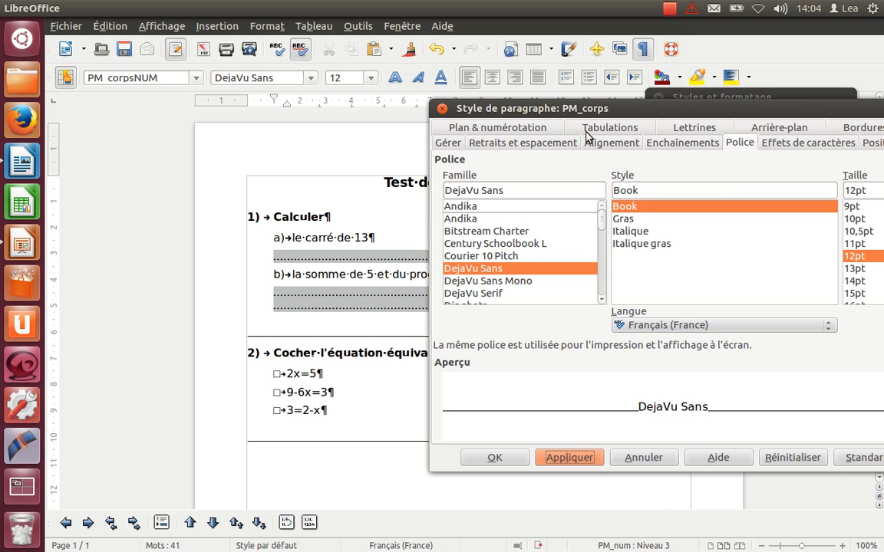
{"action": "left_click", "coordinate": [528, 244]}
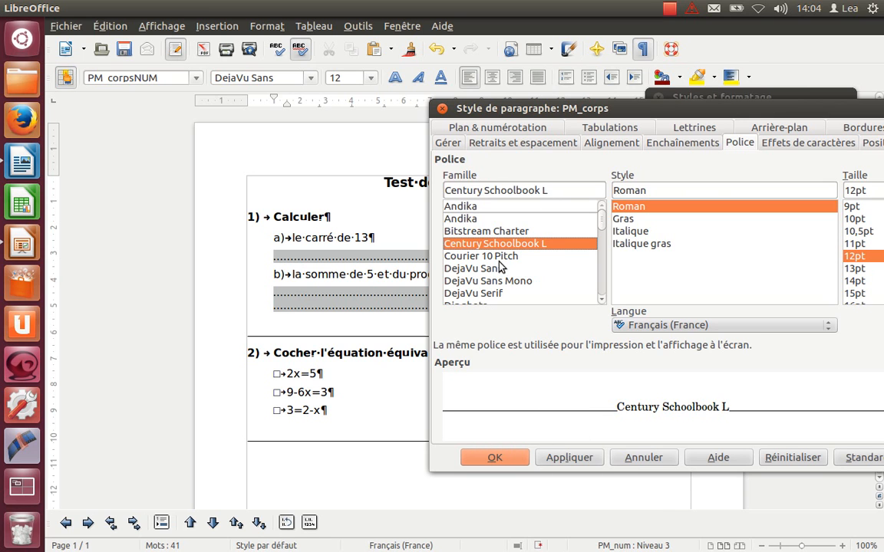
{"action": "left_click", "coordinate": [491, 269]}
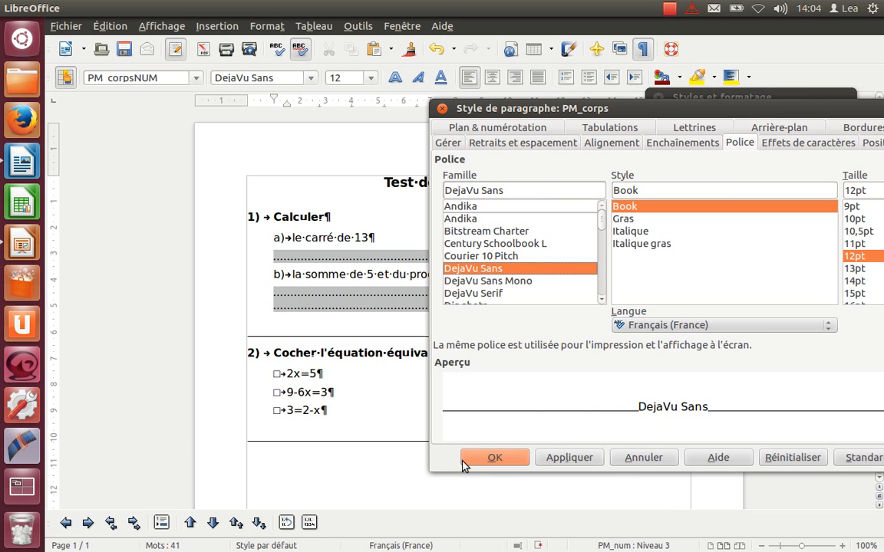
{"action": "left_click", "coordinate": [476, 460]}
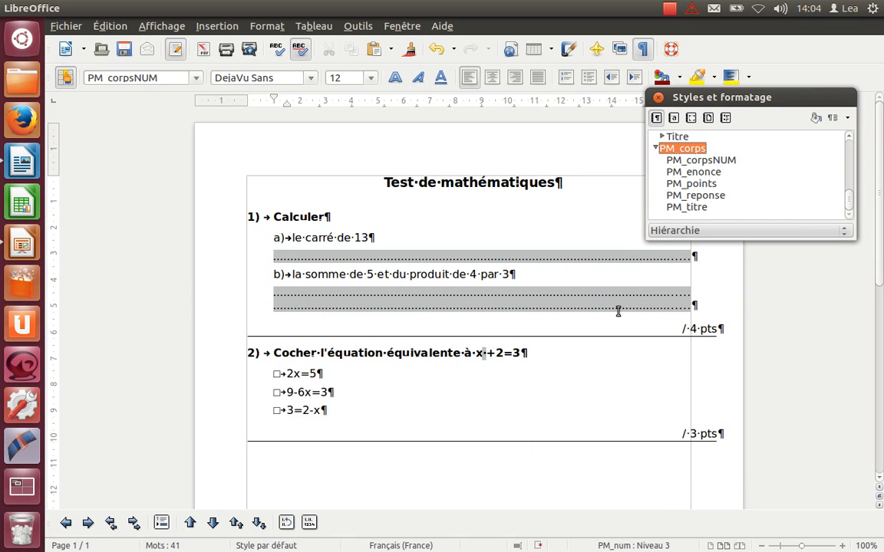
Step: Modify the PM_titre paragraph style to have only a bottom border line
{"action": "left_click", "coordinate": [691, 209]}
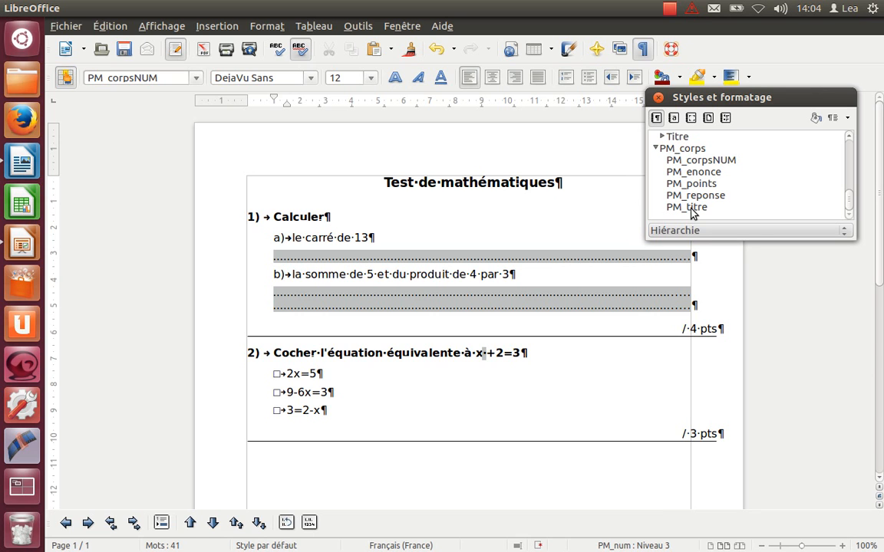
{"action": "right_click", "coordinate": [692, 209]}
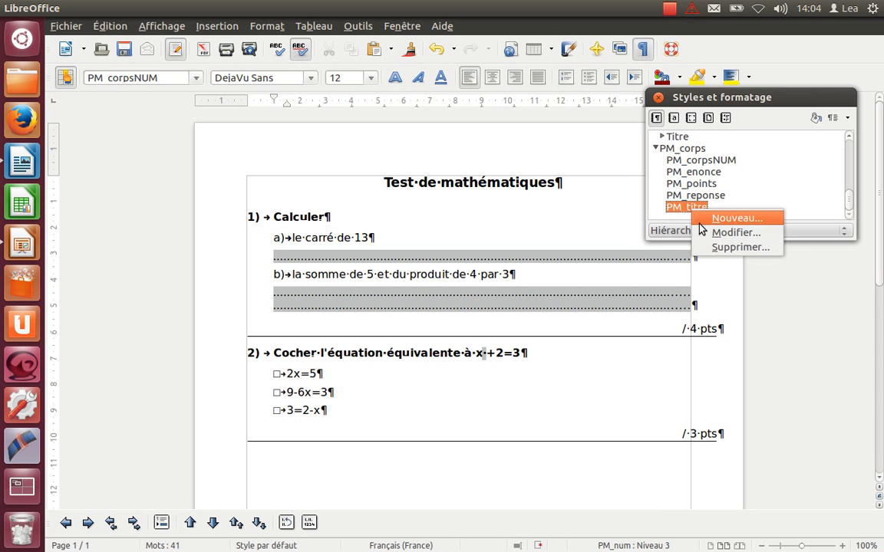
{"action": "left_click", "coordinate": [707, 232]}
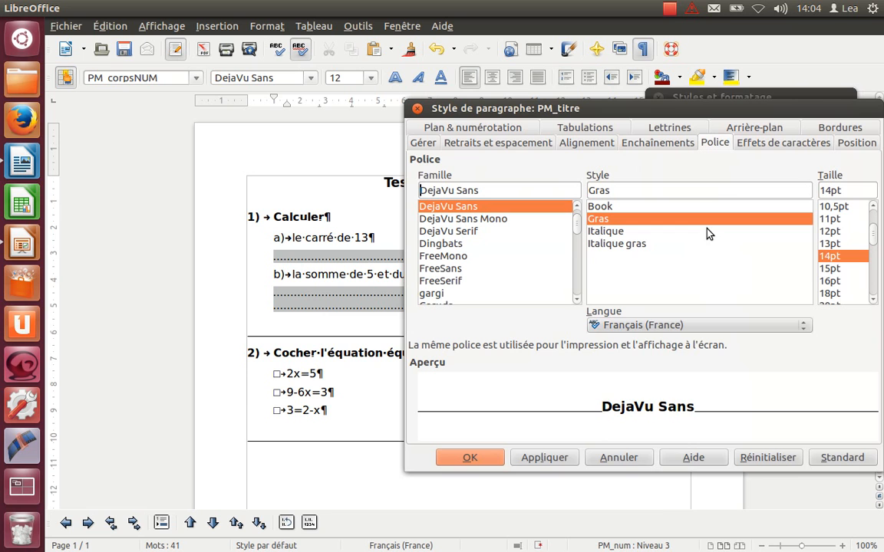
{"action": "left_click", "coordinate": [835, 128]}
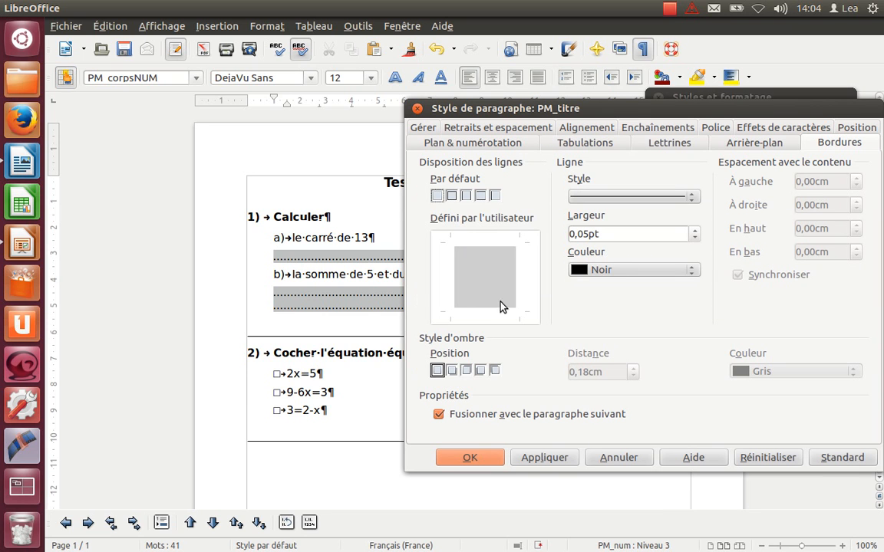
{"action": "left_click", "coordinate": [519, 314]}
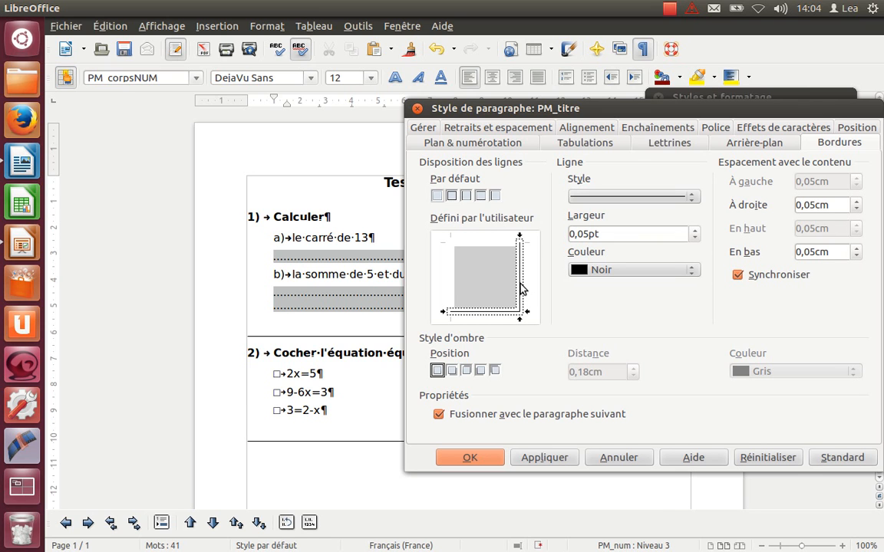
{"action": "left_click", "coordinate": [520, 289]}
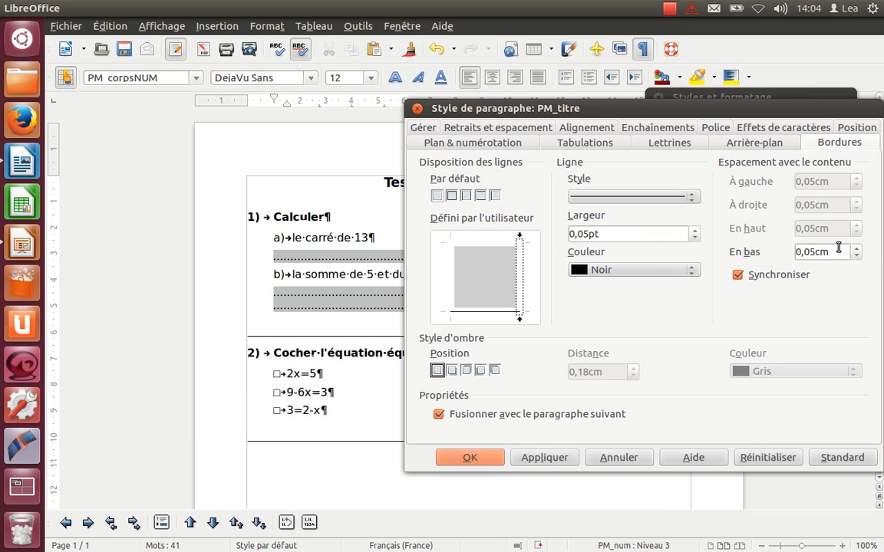
Step: Set the PM_titre style's spacing between the text and its bottom border to 1 cm and save the style
{"action": "left_click_drag", "start_coordinate": [838, 248], "coordinate": [719, 270]}
{"action": "type", "text": "1CM"}
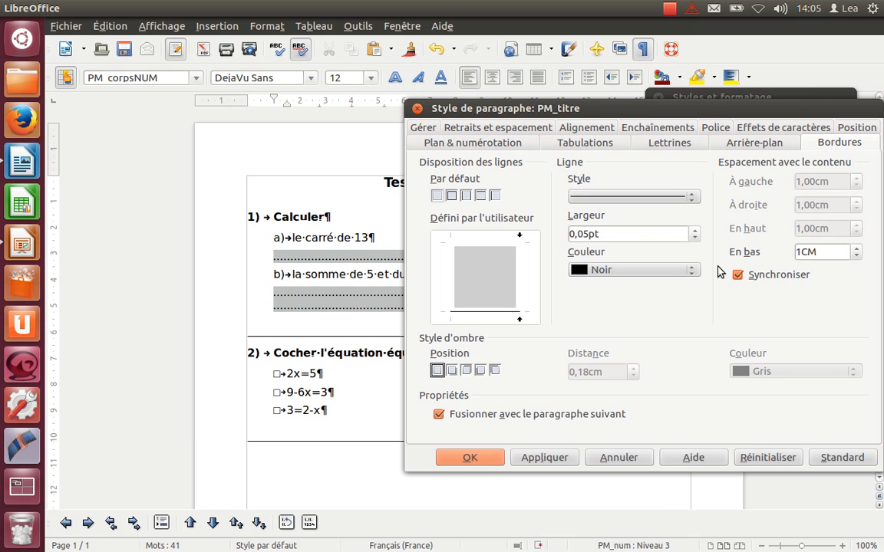
{"action": "key", "text": "Tab"}
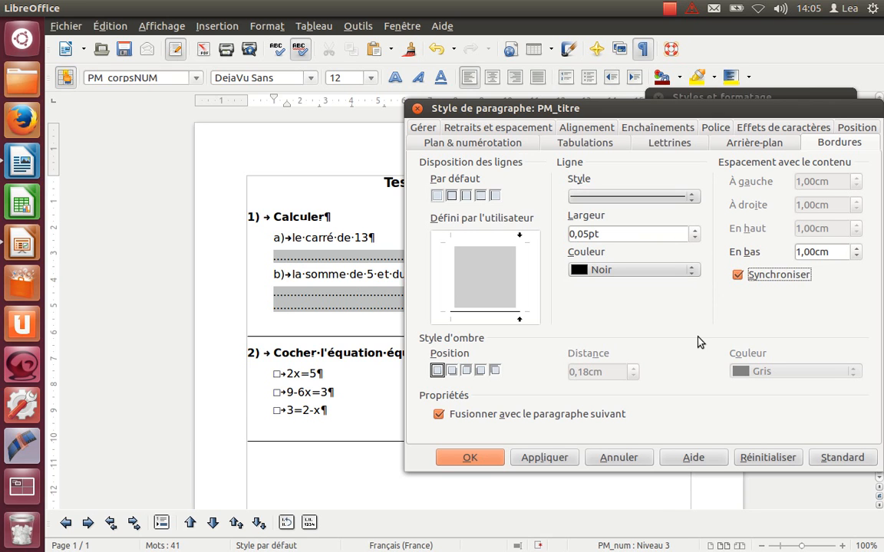
{"action": "left_click", "coordinate": [491, 459]}
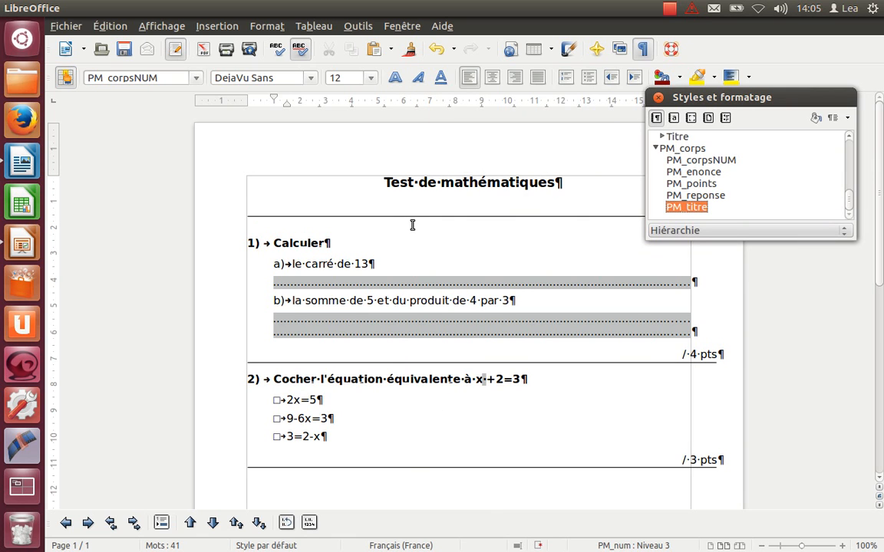
Step: Set the PM_titre style's spacing below the paragraph to 0,20 cm and save the style
{"action": "right_click", "coordinate": [685, 213]}
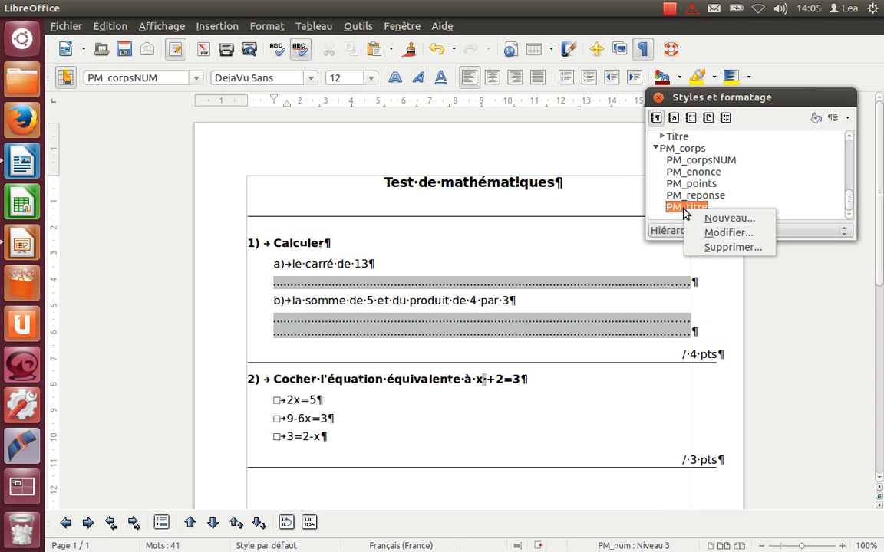
{"action": "left_click", "coordinate": [718, 239]}
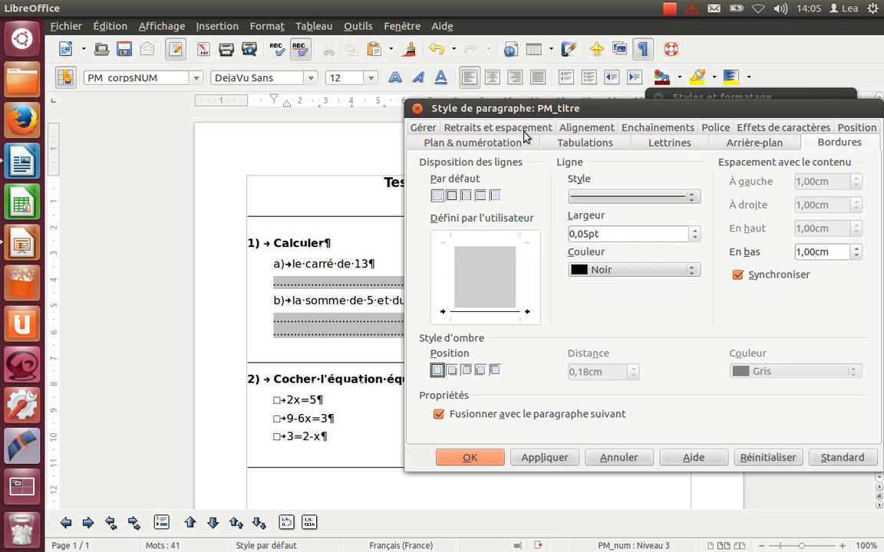
{"action": "left_click", "coordinate": [526, 134]}
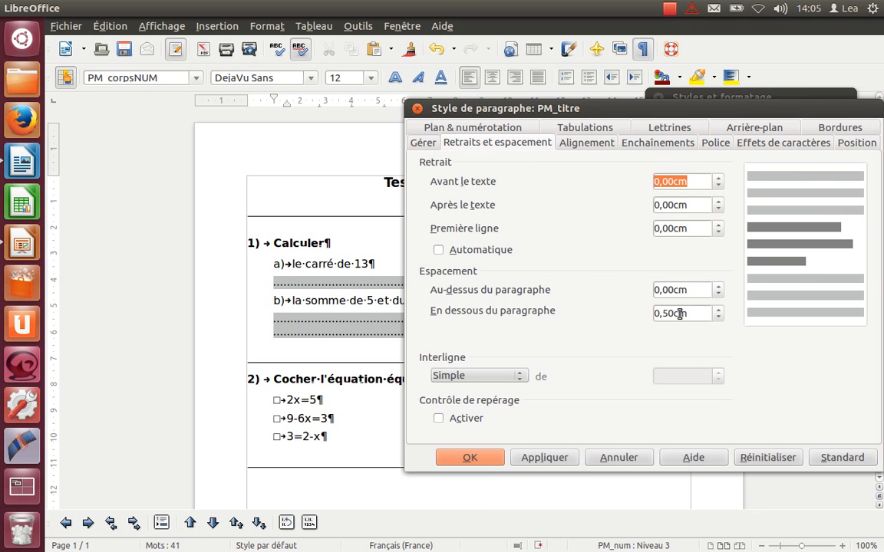
{"action": "left_click", "coordinate": [719, 317]}
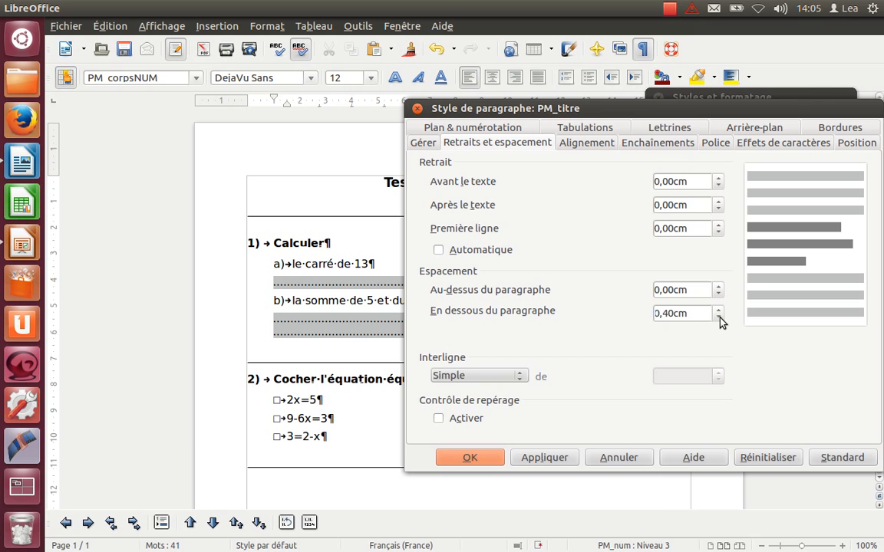
{"action": "left_click", "coordinate": [719, 318]}
{"action": "left_click", "coordinate": [719, 318]}
{"action": "left_click", "coordinate": [719, 318]}
{"action": "left_click", "coordinate": [543, 467]}
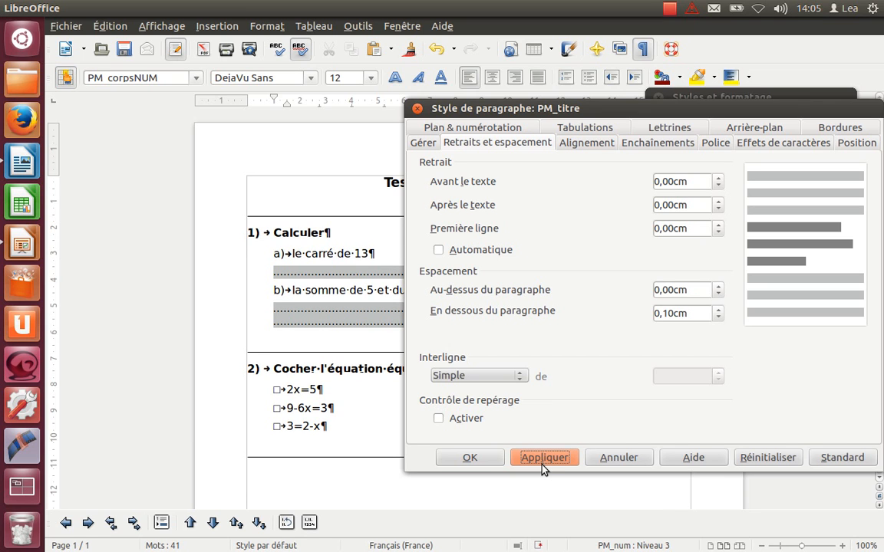
{"action": "left_click", "coordinate": [719, 310]}
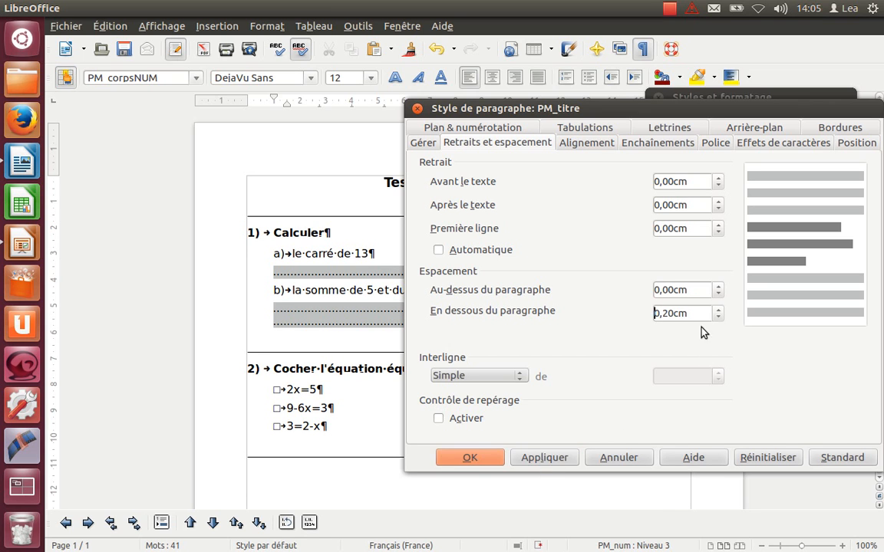
{"action": "left_click", "coordinate": [547, 461]}
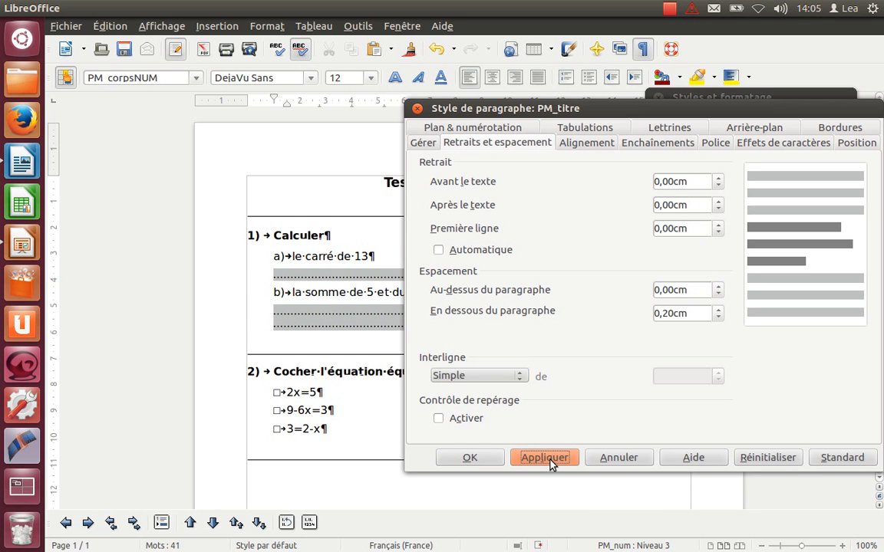
{"action": "left_click", "coordinate": [471, 458]}
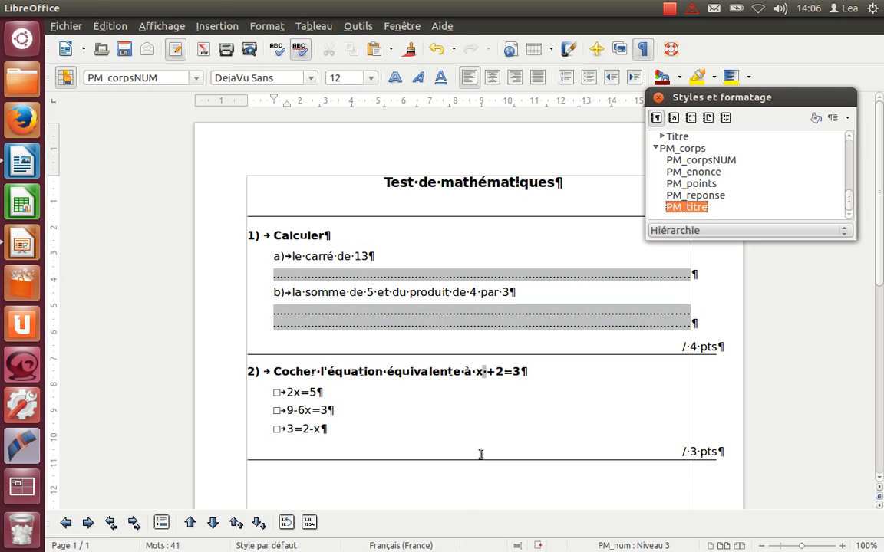
{"action": "key", "text": "alt+Tab"}
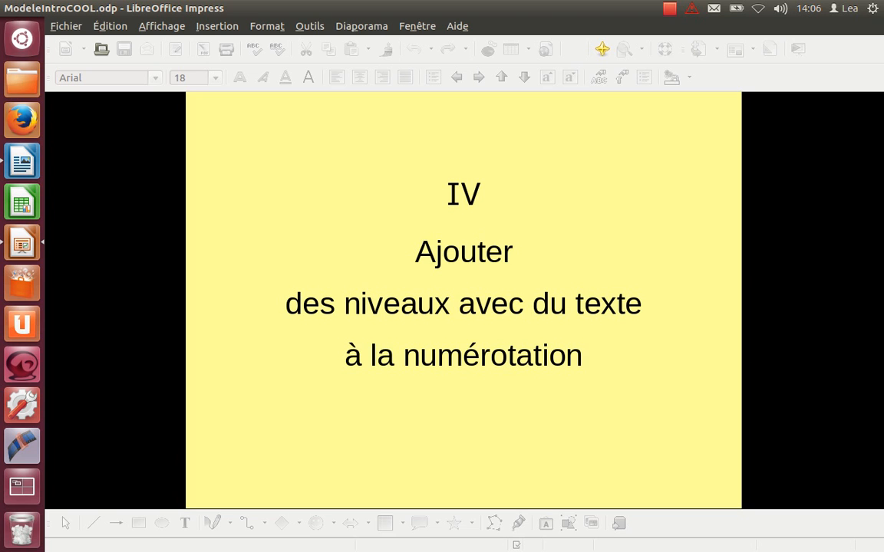
{"action": "key", "text": "alt+Tab"}
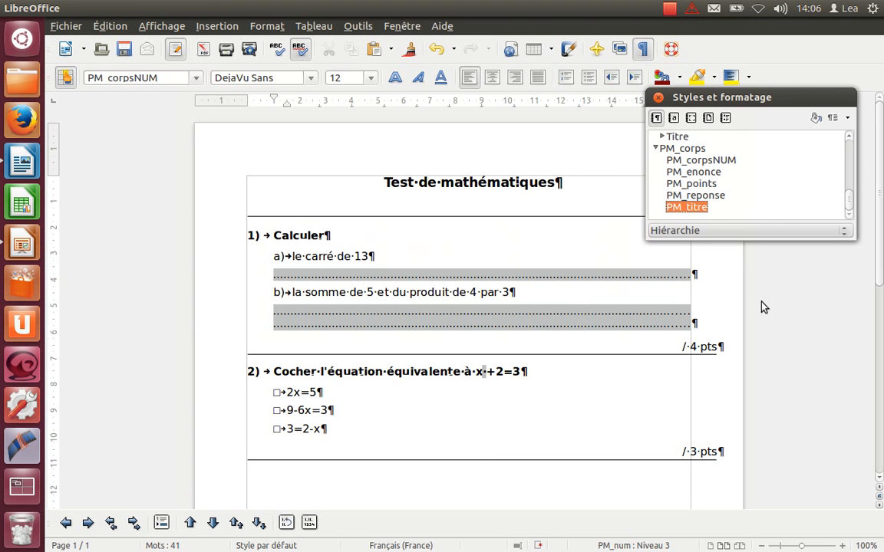
Step: Modify the PM_num list style so that level 5 uses the numbering format Aucune
{"action": "left_click", "coordinate": [725, 119]}
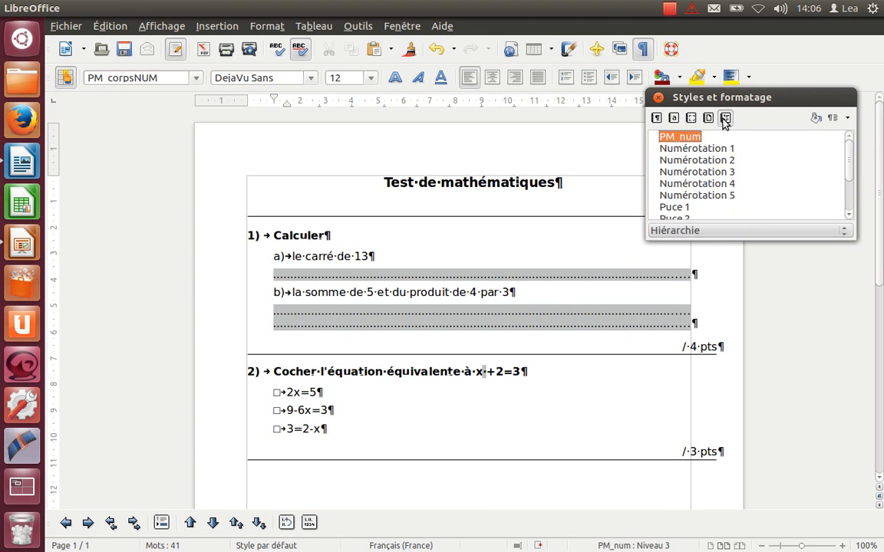
{"action": "right_click", "coordinate": [686, 141]}
{"action": "left_click", "coordinate": [743, 174]}
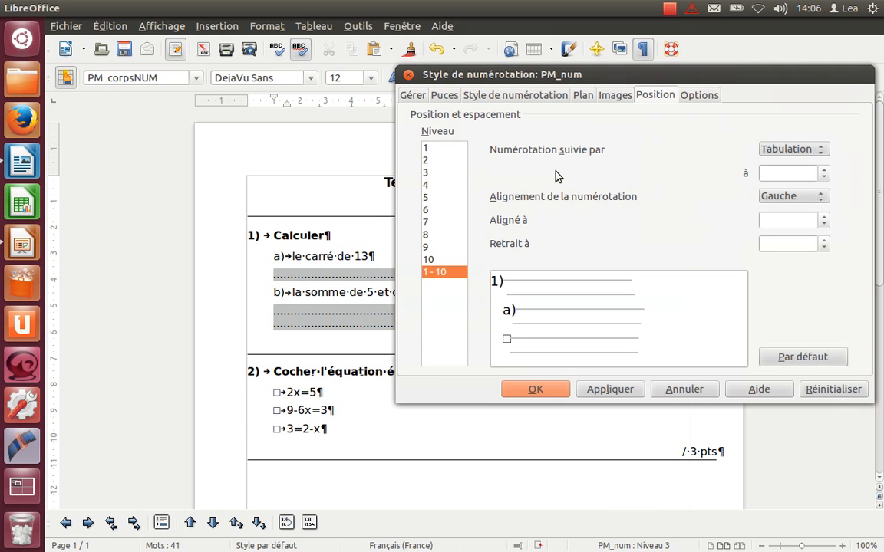
{"action": "left_click", "coordinate": [440, 149]}
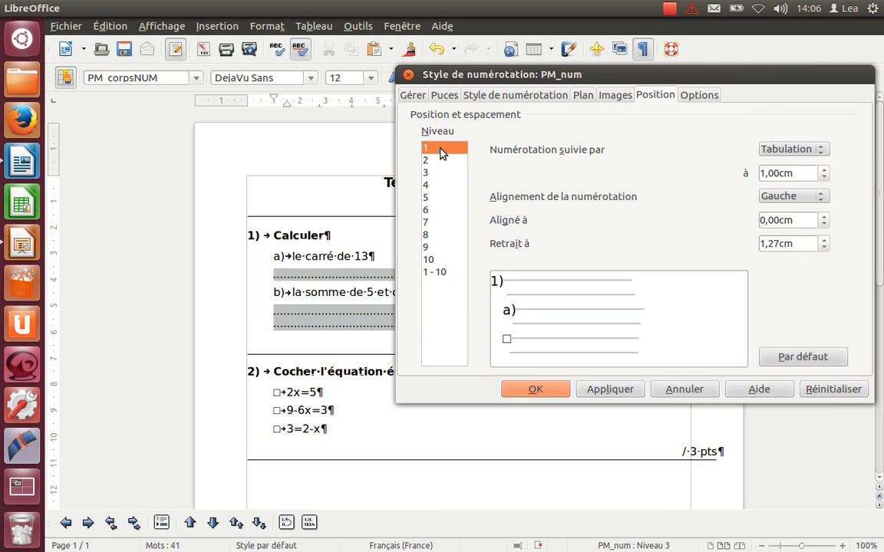
{"action": "left_click", "coordinate": [432, 199]}
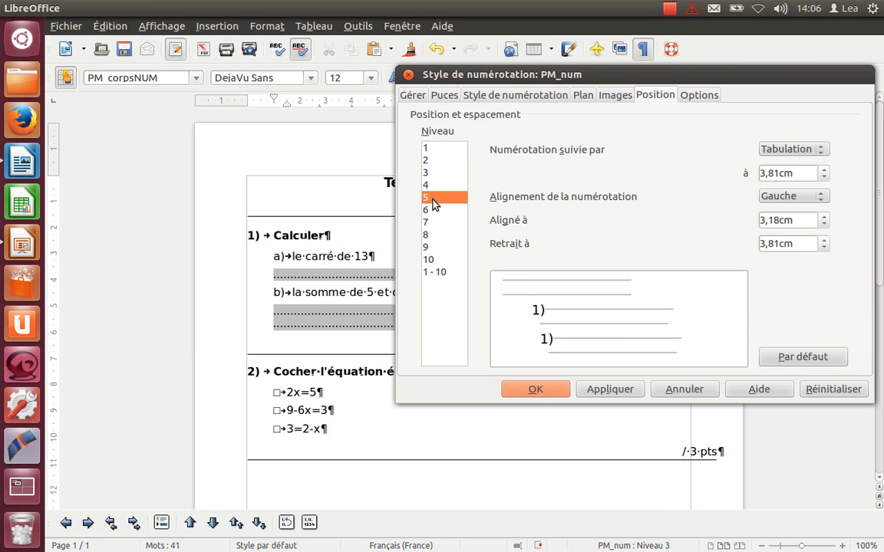
{"action": "left_click", "coordinate": [696, 96]}
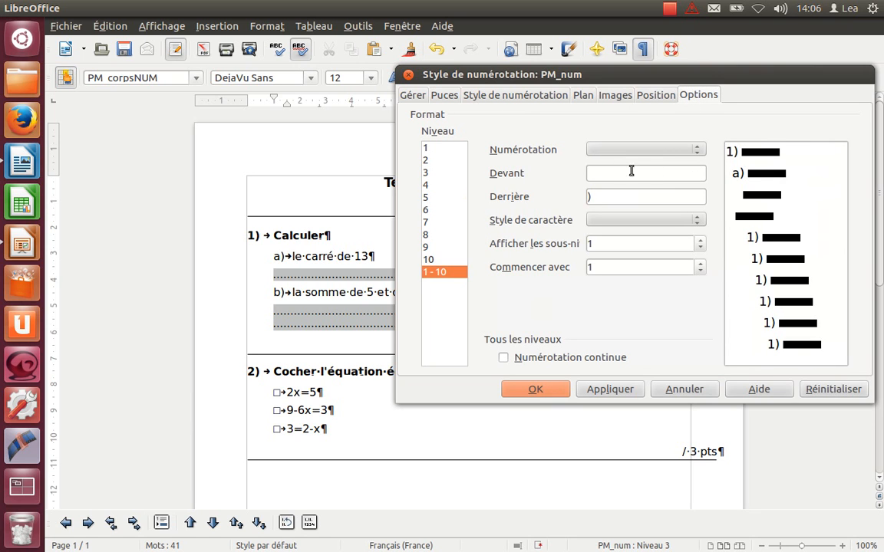
{"action": "left_click", "coordinate": [432, 198]}
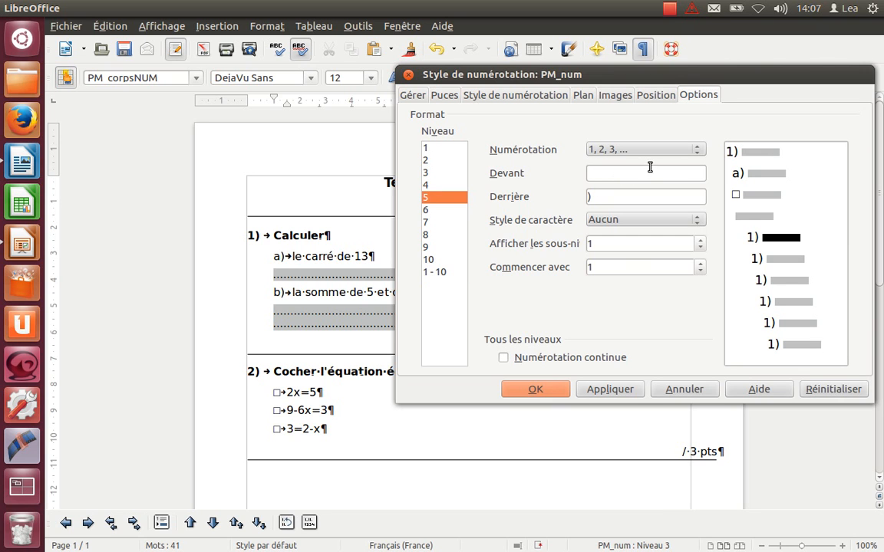
{"action": "left_click", "coordinate": [678, 152]}
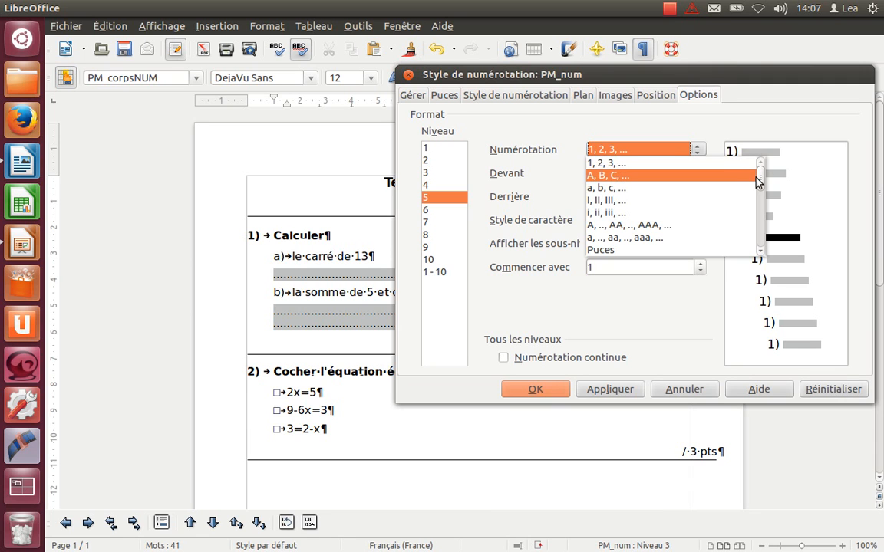
{"action": "left_click_drag", "start_coordinate": [758, 182], "coordinate": [760, 201]}
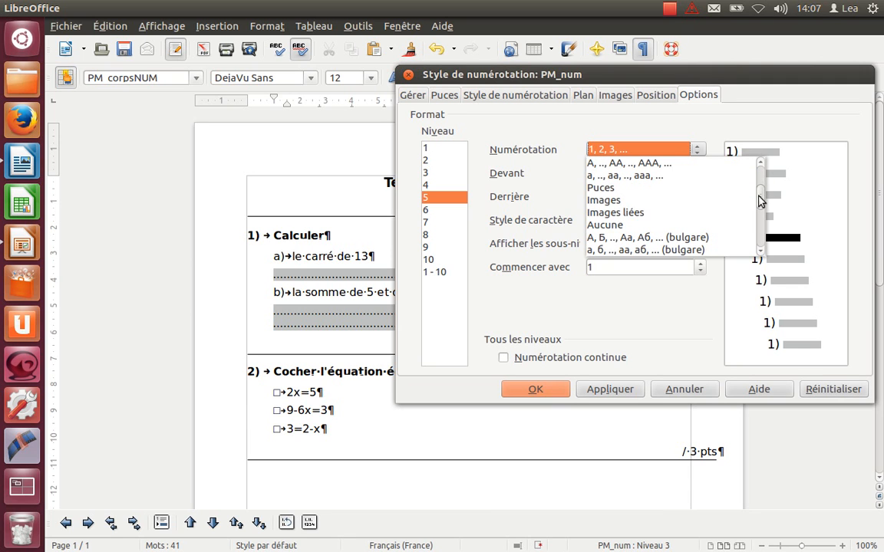
{"action": "left_click", "coordinate": [709, 225]}
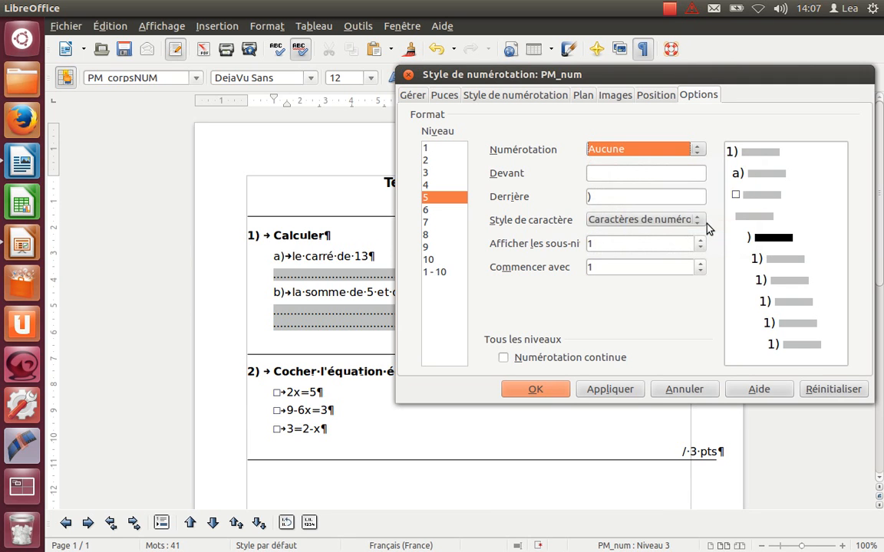
Step: Give level 5 of the PM_num style the prefix "Remarque :", clear its suffix, and save the style
{"action": "left_click", "coordinate": [631, 175]}
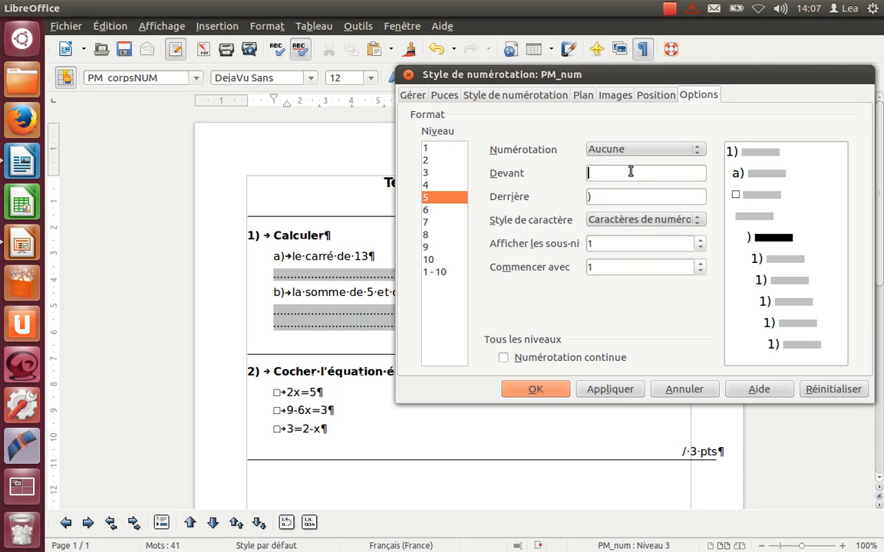
{"action": "type", "text": "Remarq"}
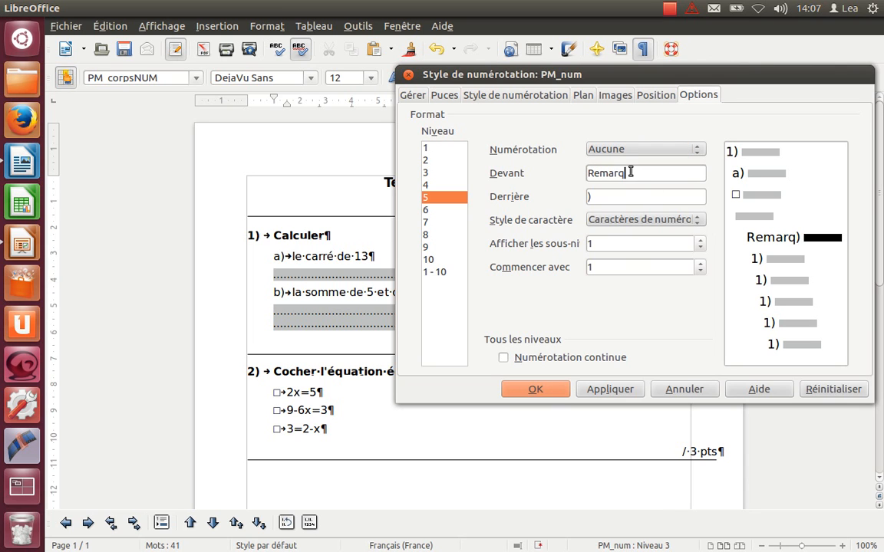
{"action": "type", "text": "ue :"}
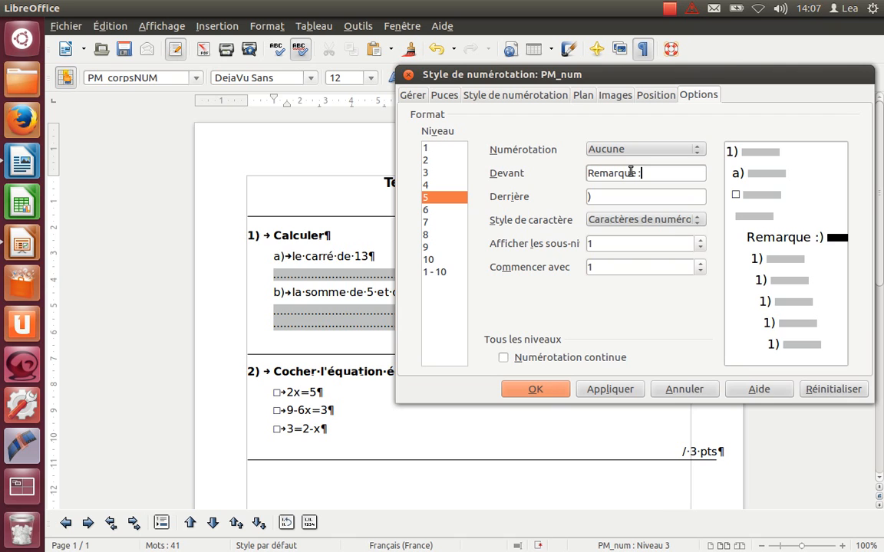
{"action": "left_click", "coordinate": [636, 196]}
{"action": "key", "text": "BackSpace"}
{"action": "left_click", "coordinate": [633, 220]}
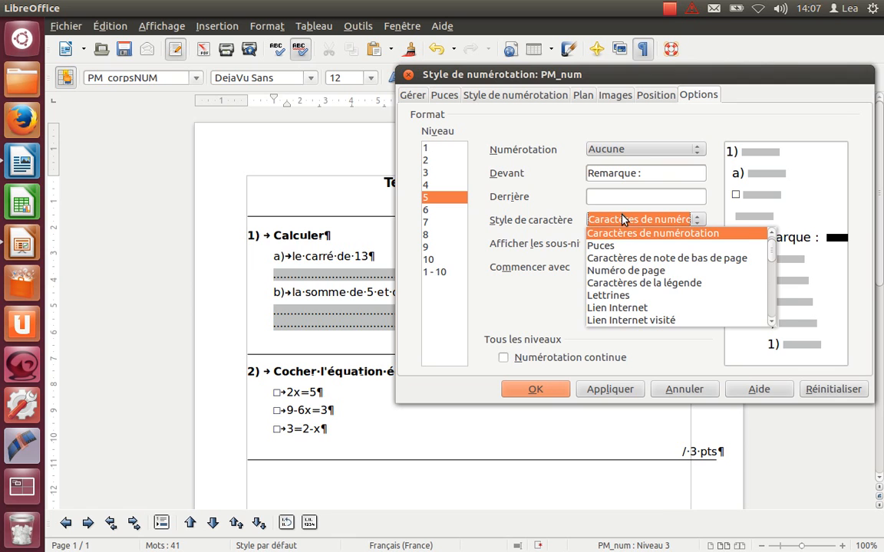
{"action": "left_click", "coordinate": [623, 220]}
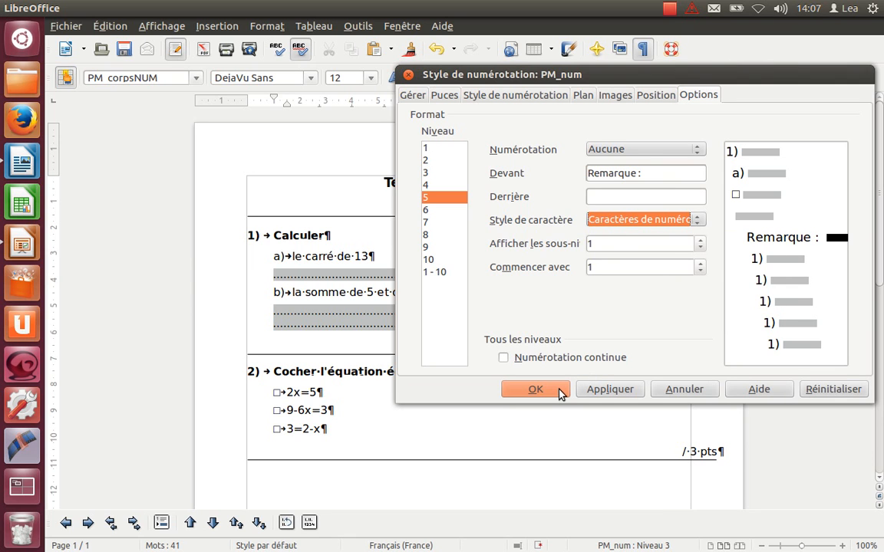
{"action": "left_click", "coordinate": [535, 390]}
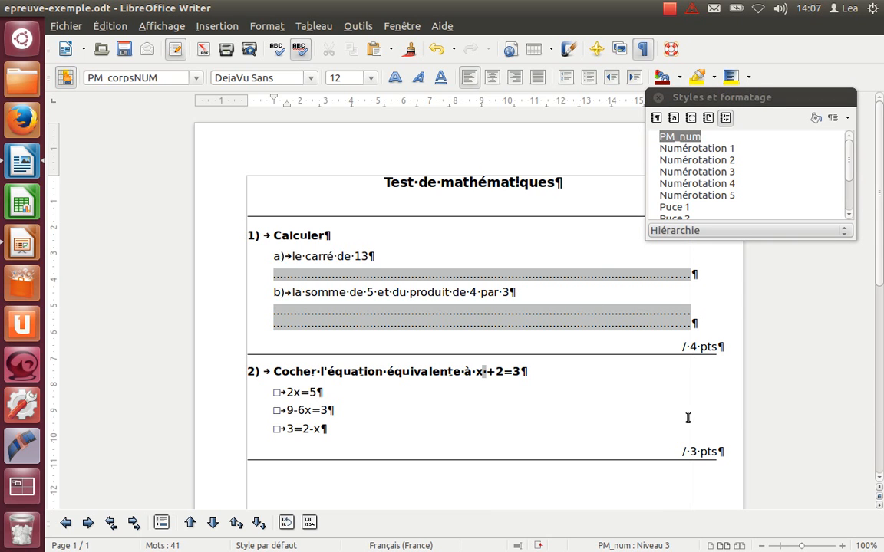
Step: Insert a new empty paragraph after the "/ 3 pts" line of question 2
{"action": "left_click", "coordinate": [728, 455]}
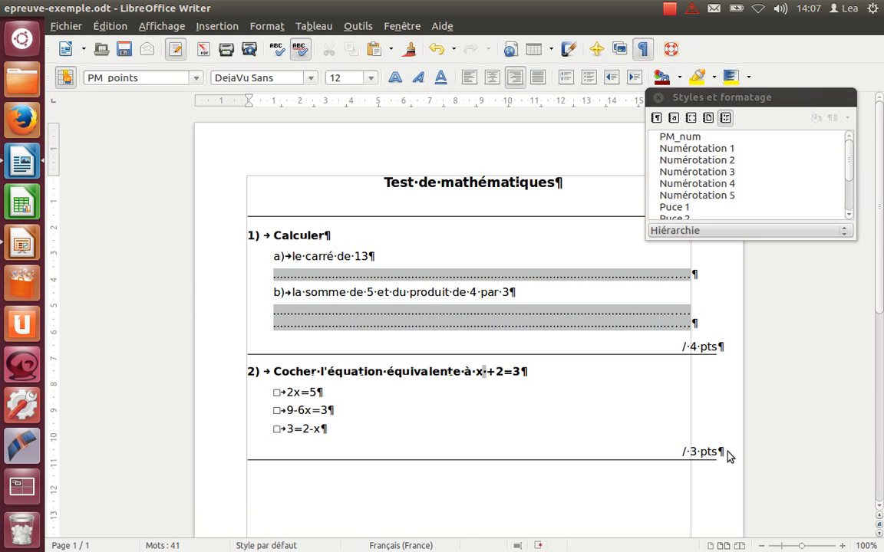
{"action": "key", "text": "Return"}
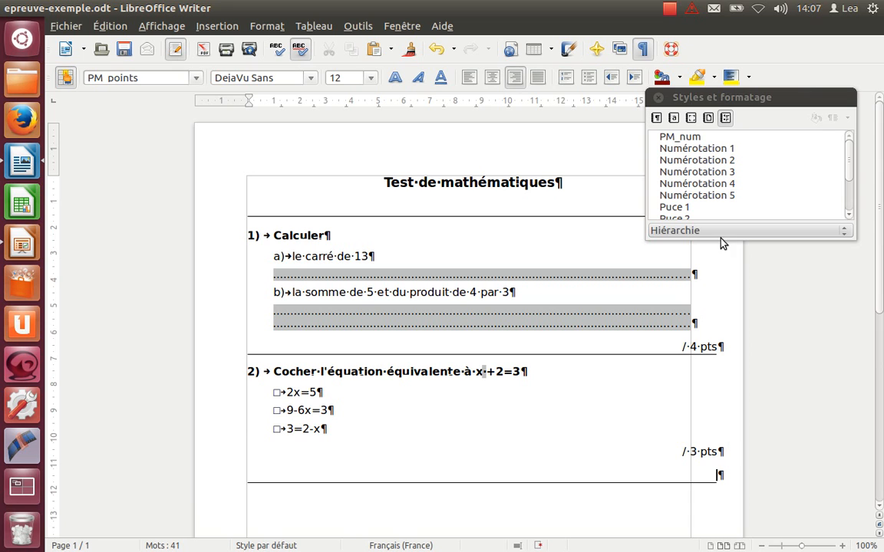
Step: Modify the PM_titre paragraph style so its border does not merge with the next paragraph, and save the style
{"action": "left_click", "coordinate": [657, 117]}
{"action": "right_click", "coordinate": [688, 214]}
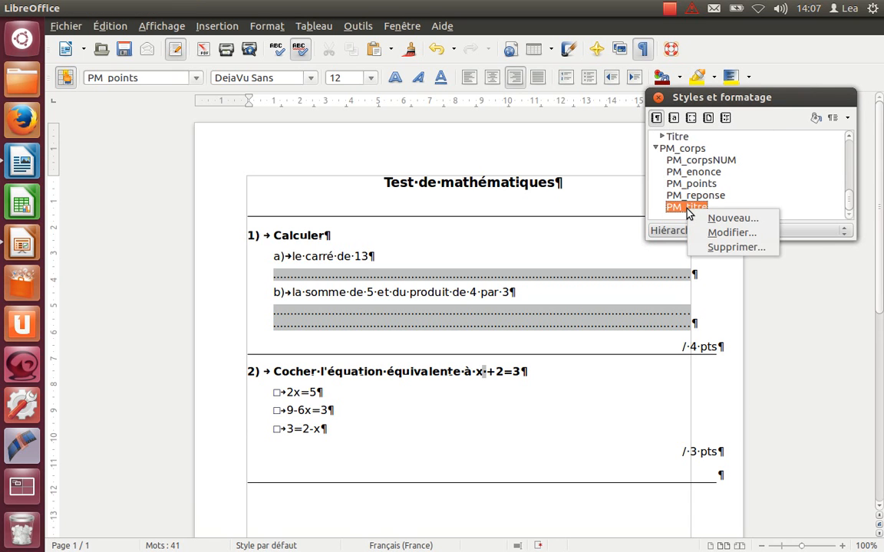
{"action": "left_click", "coordinate": [700, 233]}
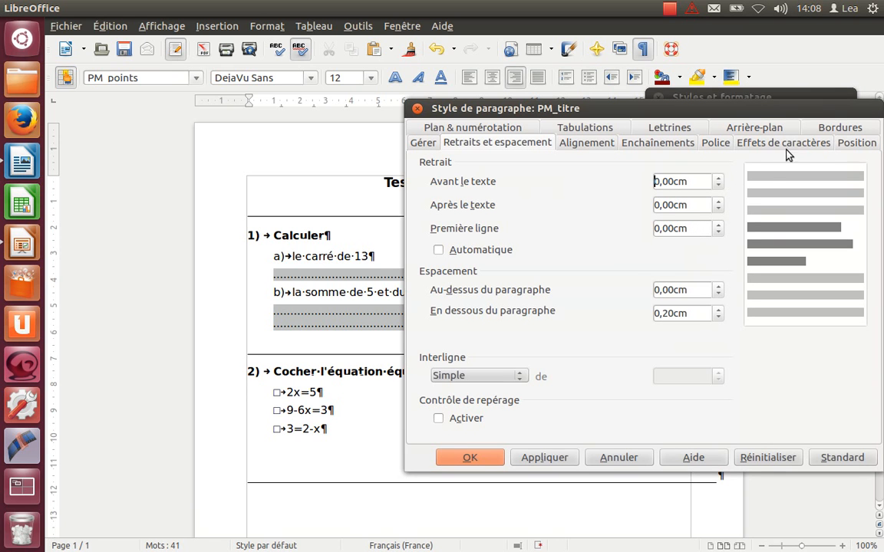
{"action": "left_click", "coordinate": [819, 129]}
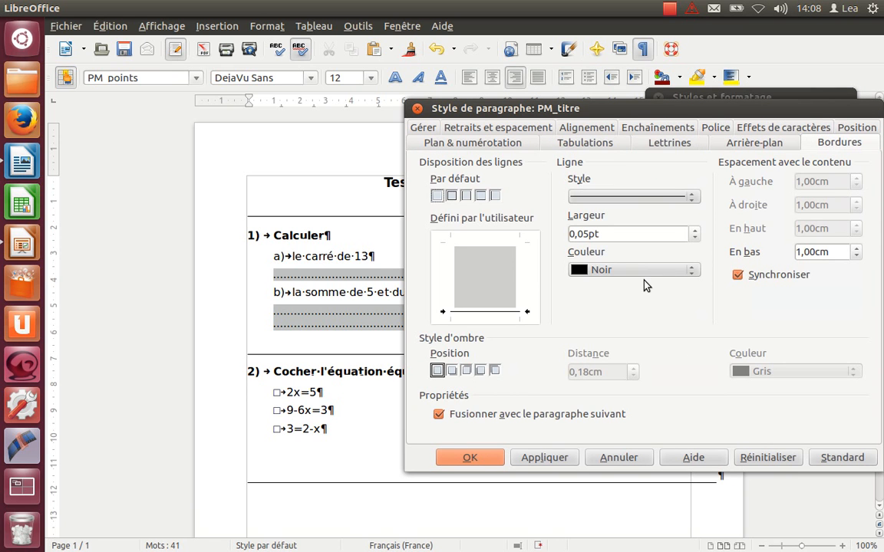
{"action": "left_click", "coordinate": [439, 416]}
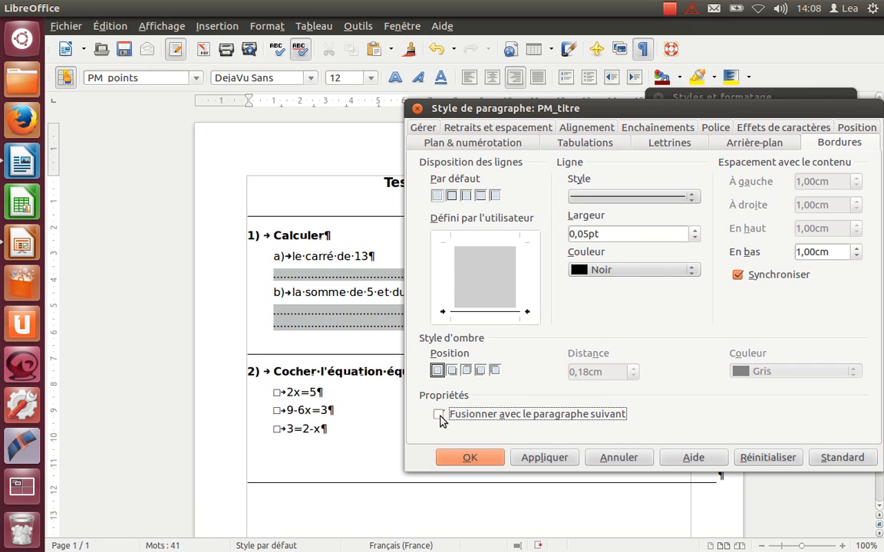
{"action": "left_click", "coordinate": [546, 459]}
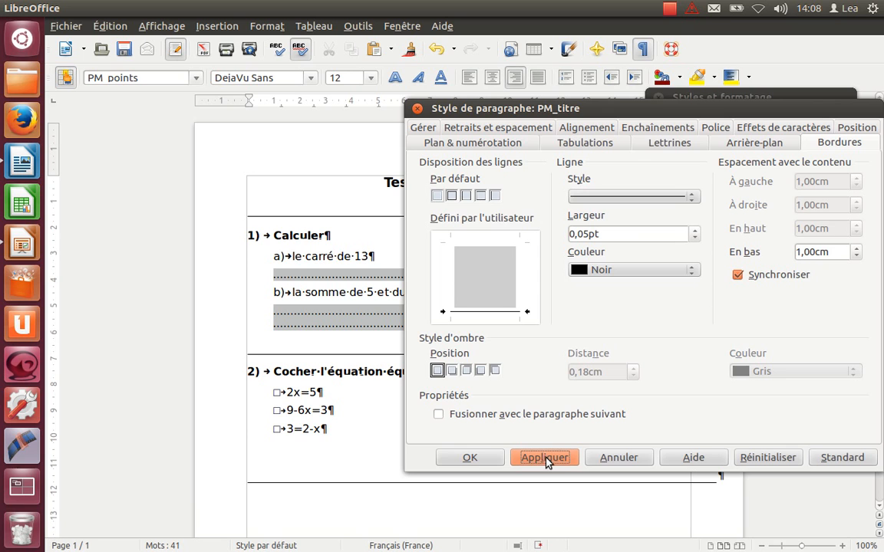
{"action": "left_click", "coordinate": [469, 458]}
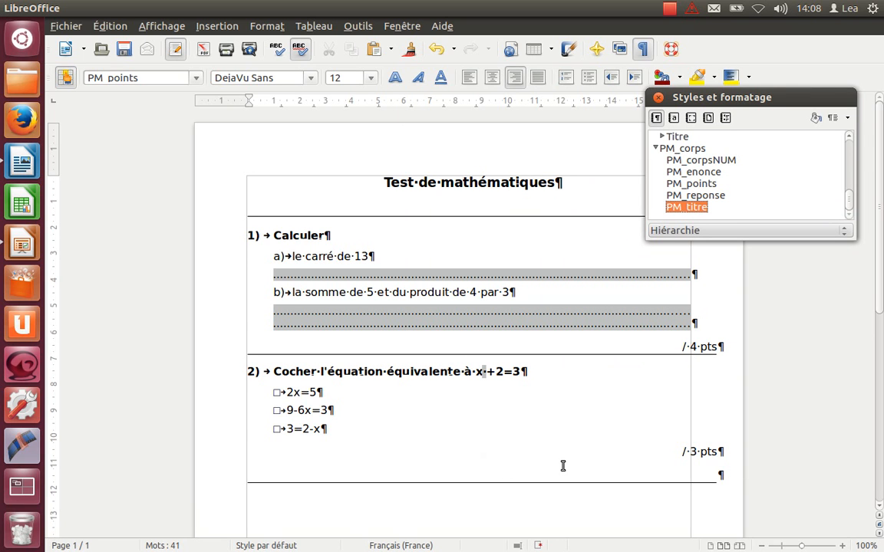
{"action": "left_click", "coordinate": [718, 476]}
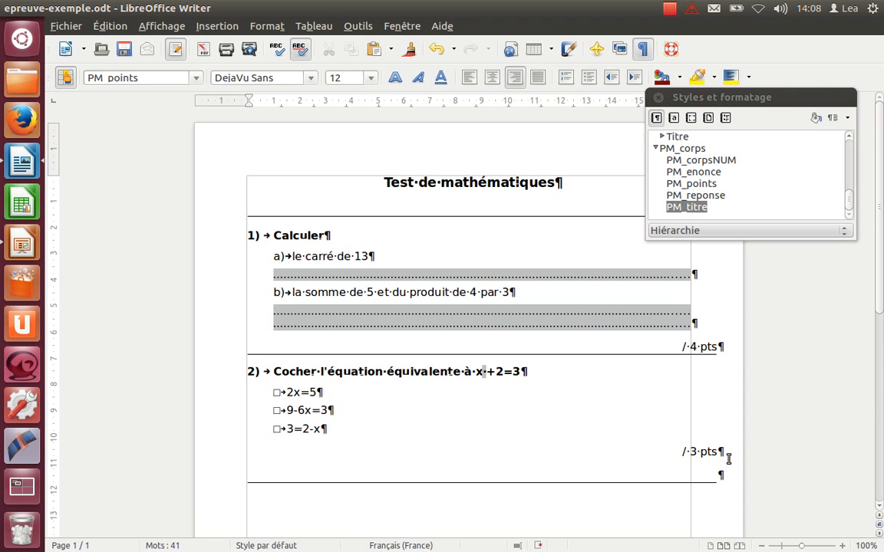
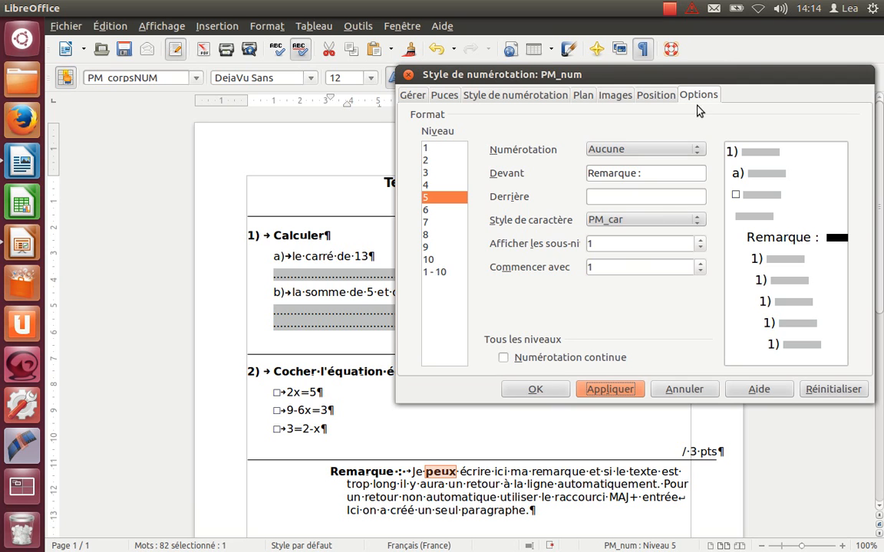
Step: Set both the tab position after the numbering and the indent of PM_num level 5 to 4 cm and apply them
{"action": "left_click", "coordinate": [657, 95]}
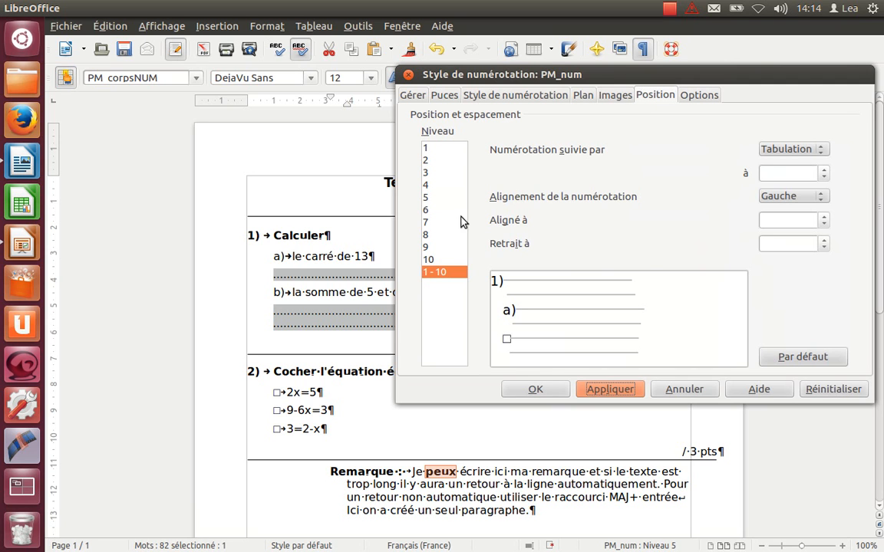
{"action": "left_click", "coordinate": [433, 199]}
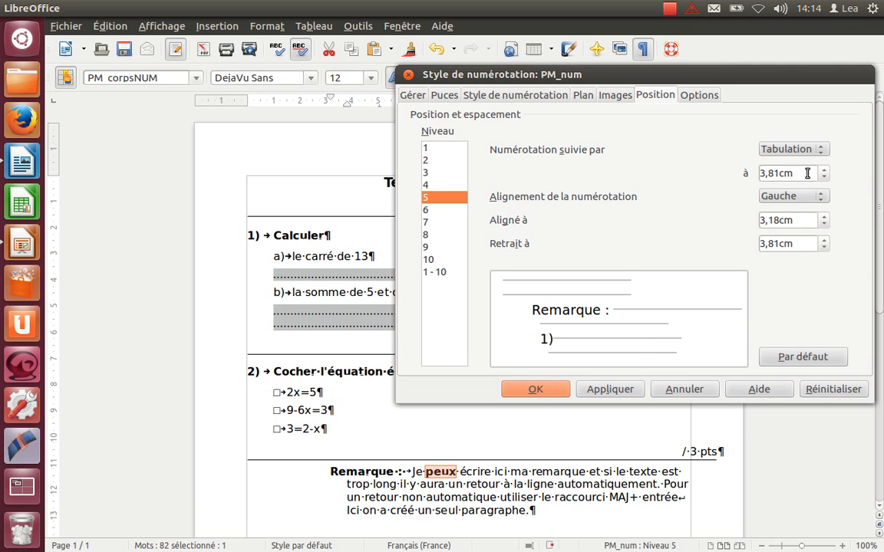
{"action": "left_click_drag", "start_coordinate": [807, 174], "coordinate": [743, 178]}
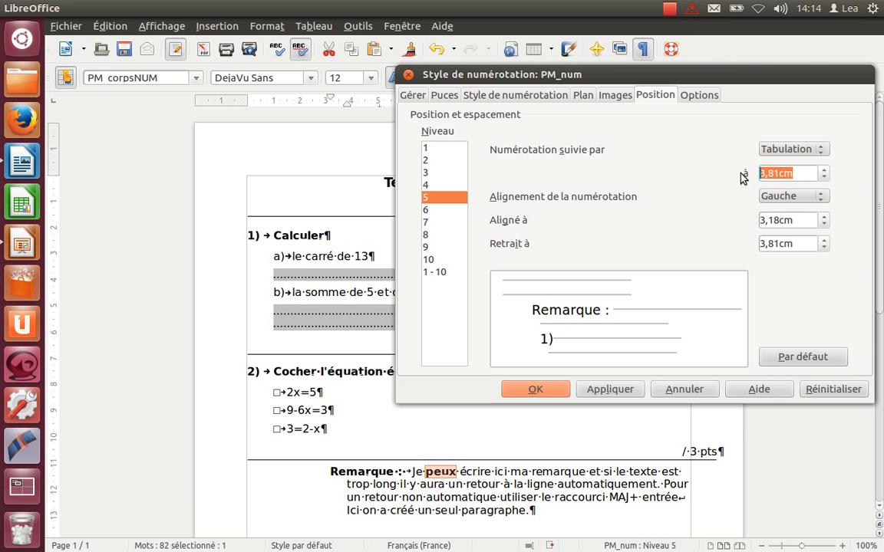
{"action": "type", "text": "4cm"}
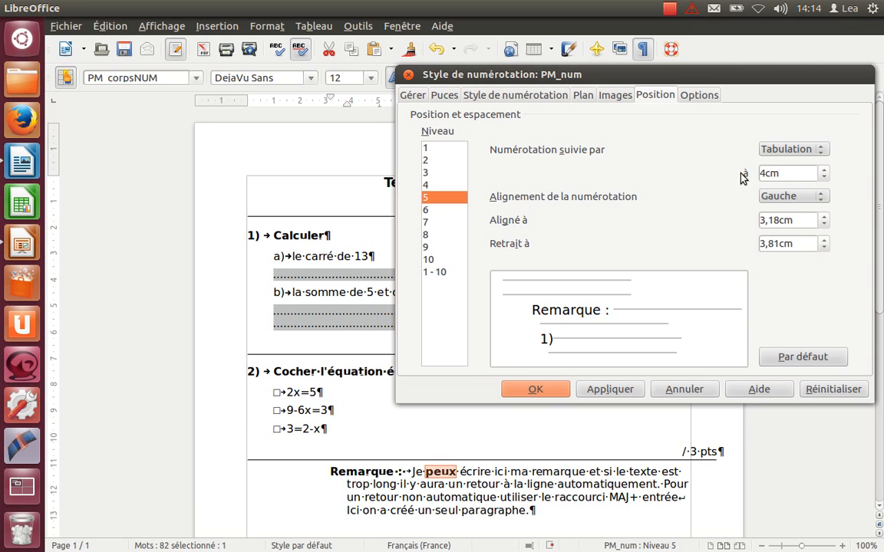
{"action": "left_click", "coordinate": [798, 244]}
{"action": "left_click_drag", "start_coordinate": [792, 244], "coordinate": [728, 246]}
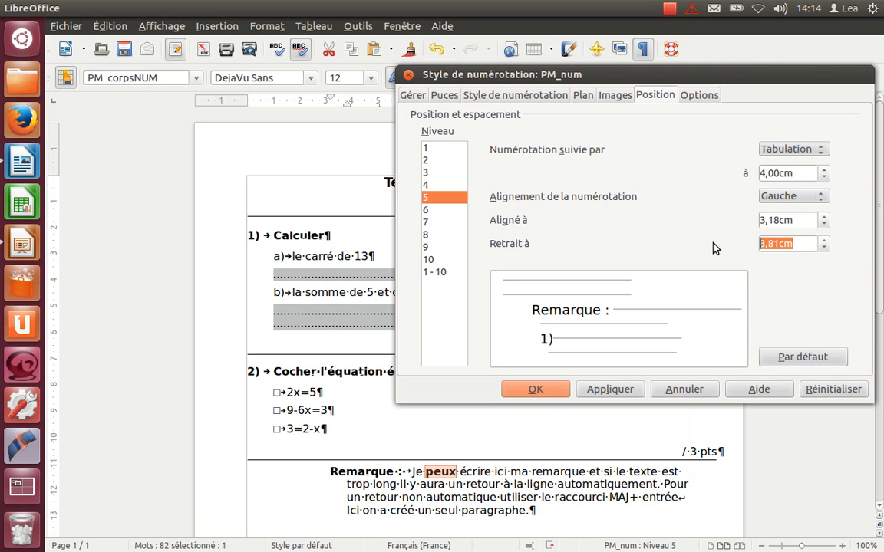
{"action": "type", "text": "4cm"}
{"action": "key", "text": "Tab"}
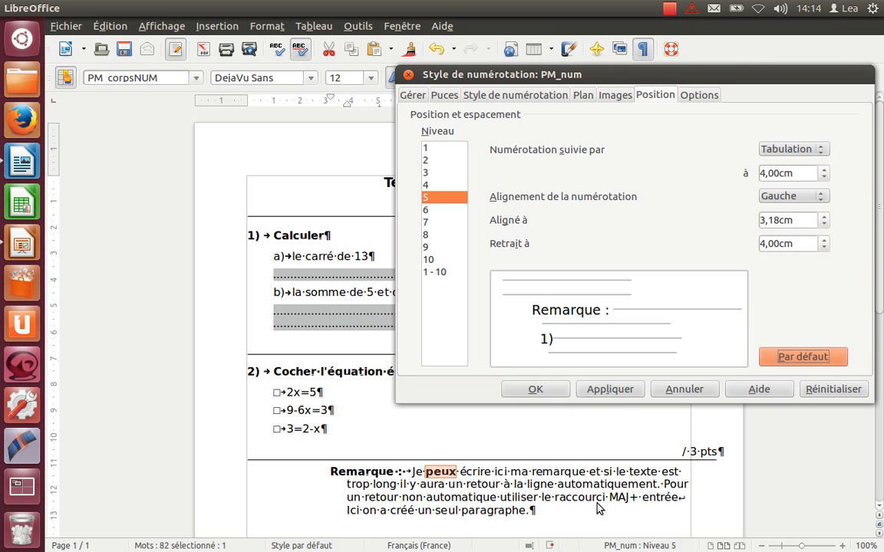
{"action": "left_click", "coordinate": [618, 393]}
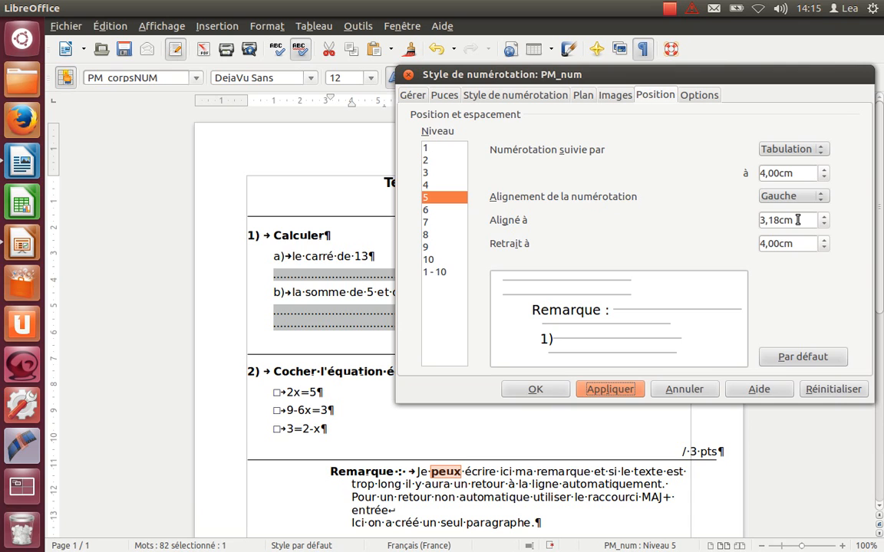
Step: Set the numbering alignment position of PM_num level 5 to 4 cm and save the style
{"action": "left_click_drag", "start_coordinate": [796, 220], "coordinate": [732, 214]}
{"action": "type", "text": "4cm"}
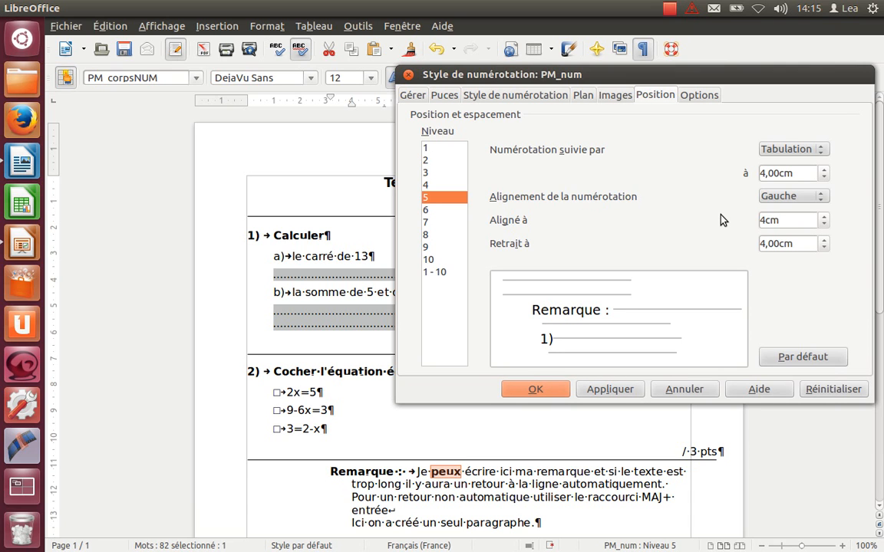
{"action": "key", "text": "Tab"}
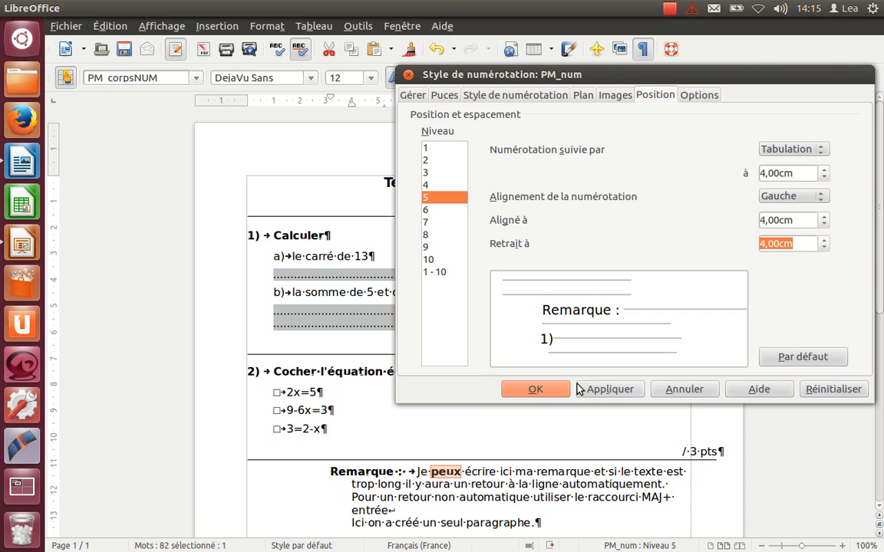
{"action": "left_click", "coordinate": [602, 389]}
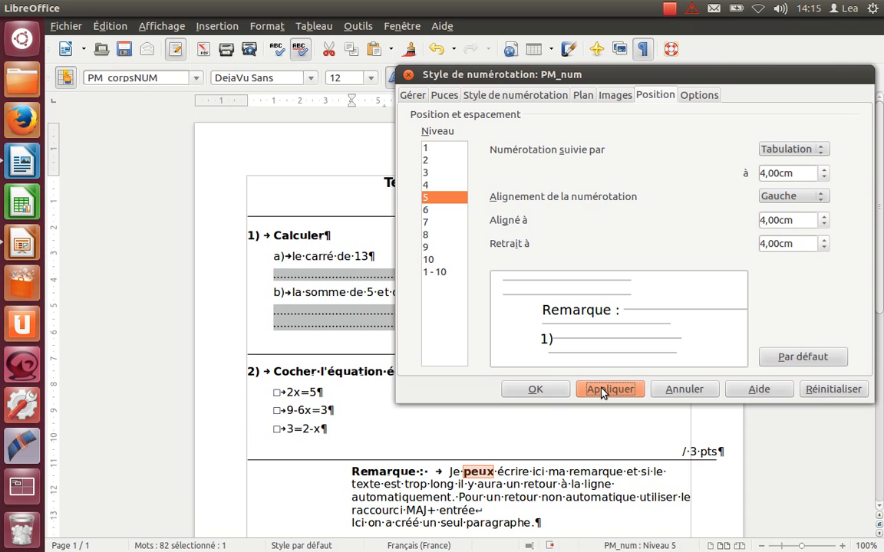
{"action": "left_click", "coordinate": [535, 390]}
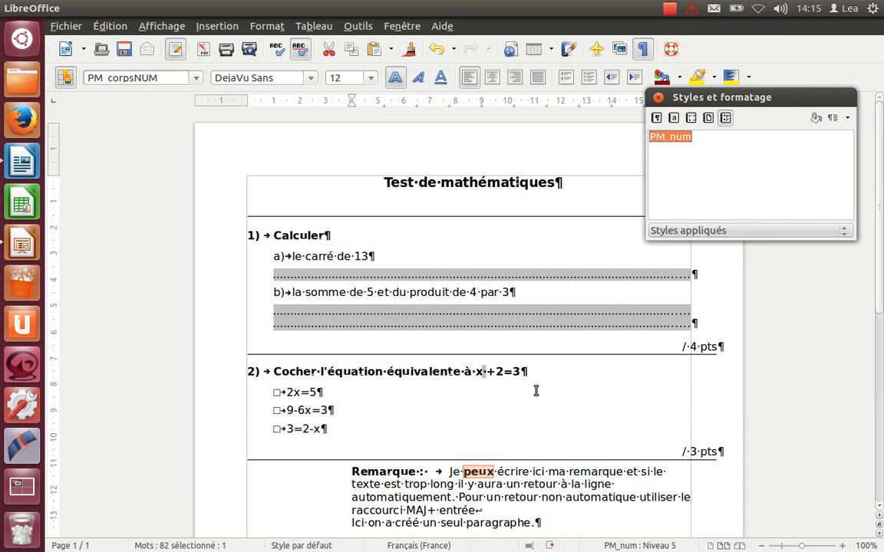
Step: Modify the PM_num numbering style so that level 5 uses the 1, 2, 3, ... numbering format
{"action": "left_click", "coordinate": [481, 470]}
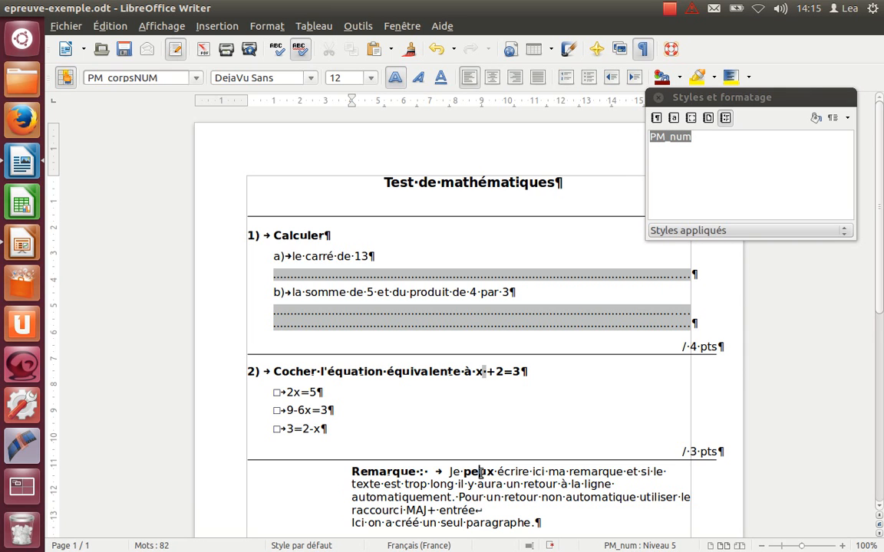
{"action": "double_click", "coordinate": [482, 471]}
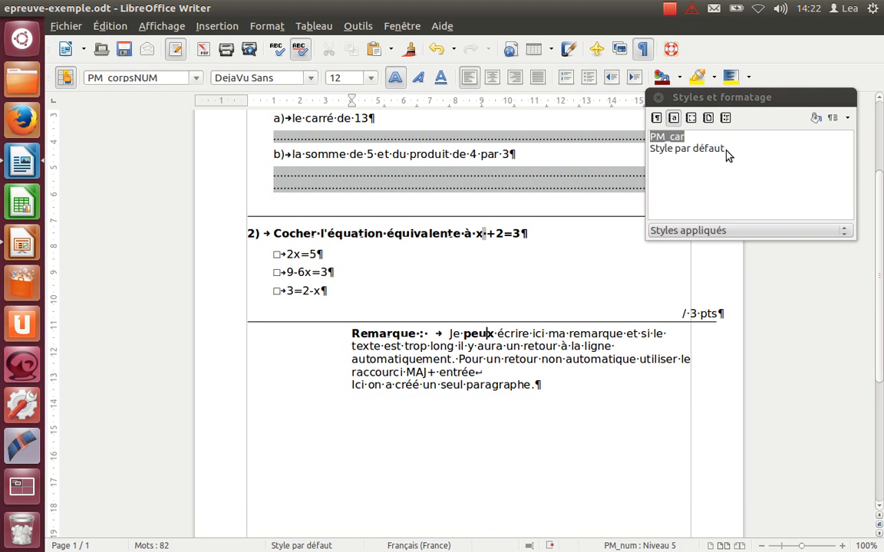
{"action": "left_click", "coordinate": [727, 123]}
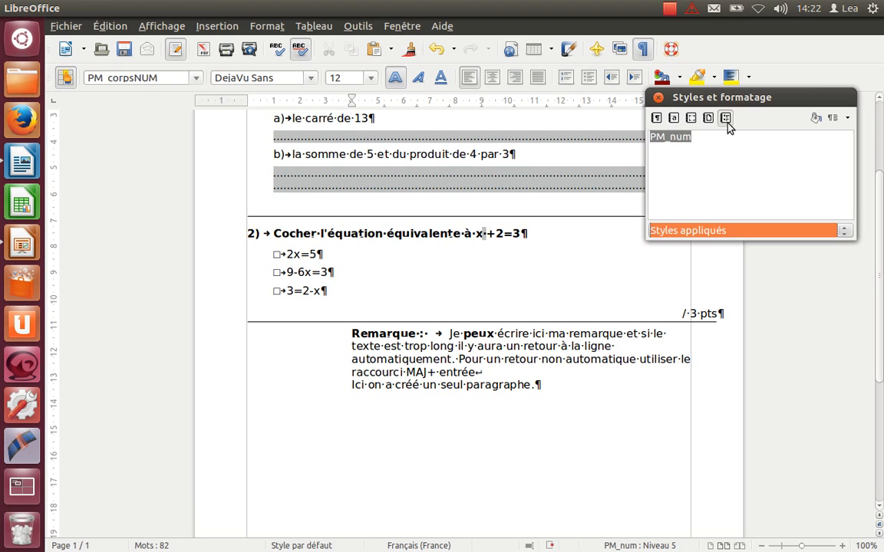
{"action": "right_click", "coordinate": [683, 141]}
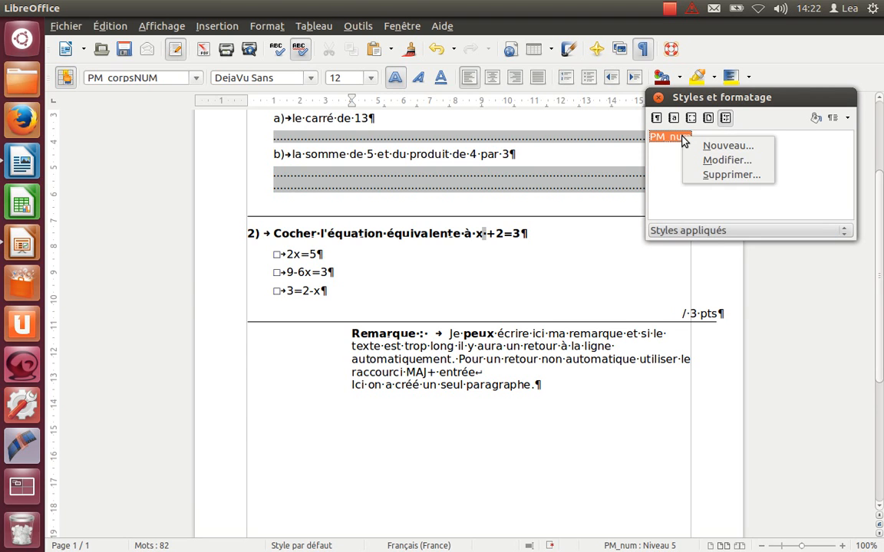
{"action": "left_click", "coordinate": [704, 163]}
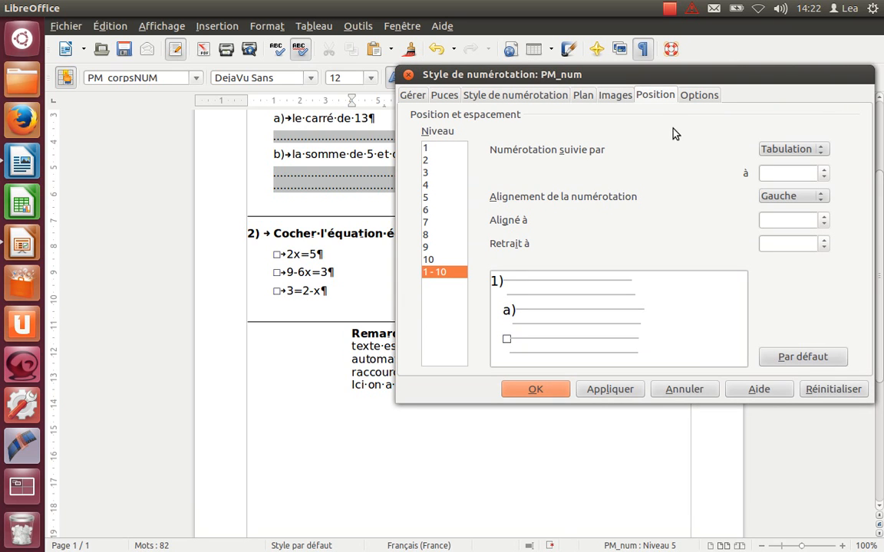
{"action": "left_click", "coordinate": [695, 96]}
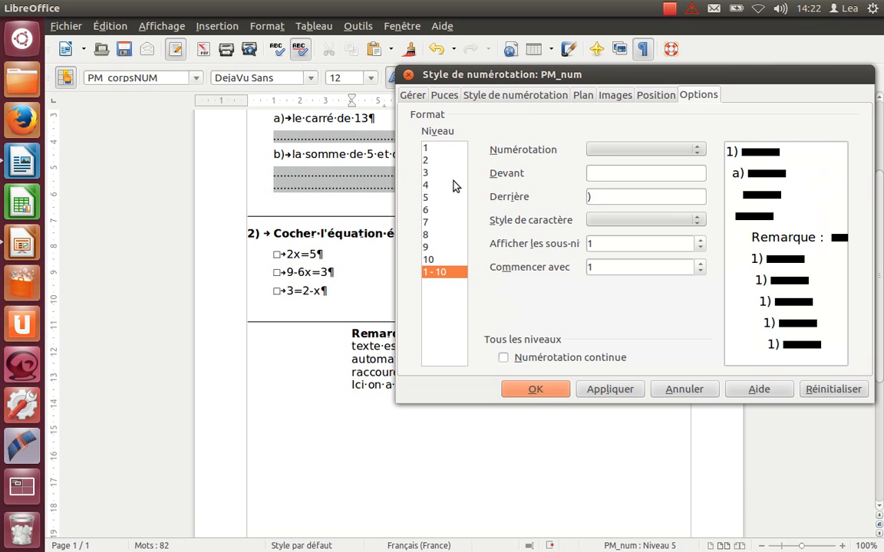
{"action": "left_click", "coordinate": [433, 201]}
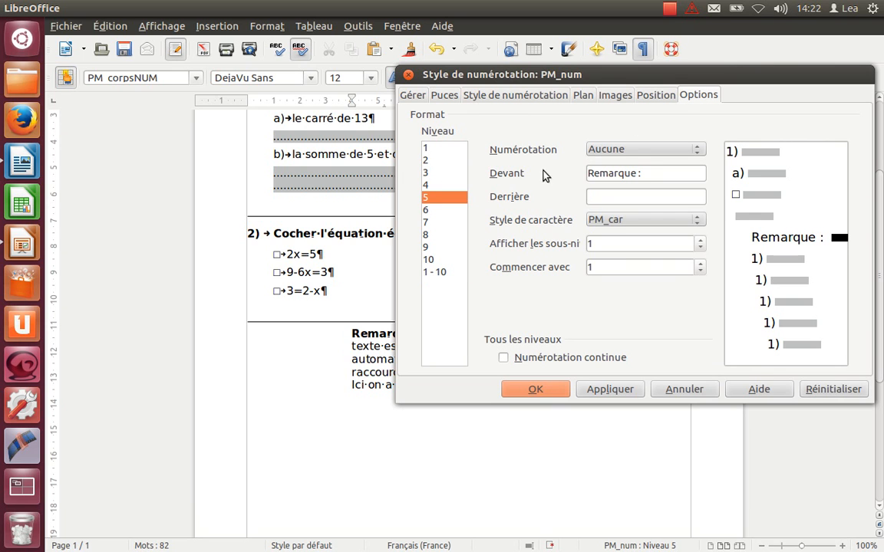
{"action": "left_click", "coordinate": [603, 151]}
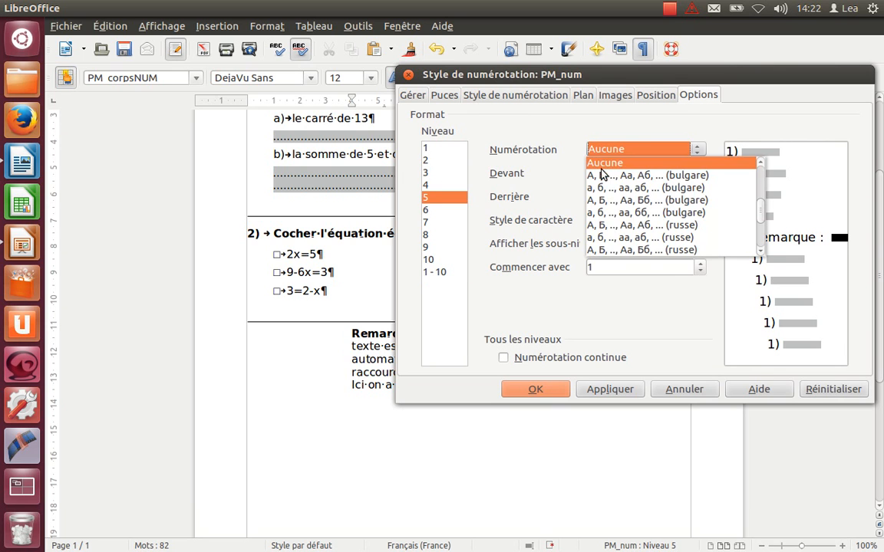
{"action": "left_click_drag", "start_coordinate": [760, 207], "coordinate": [760, 164]}
{"action": "left_click", "coordinate": [738, 165]}
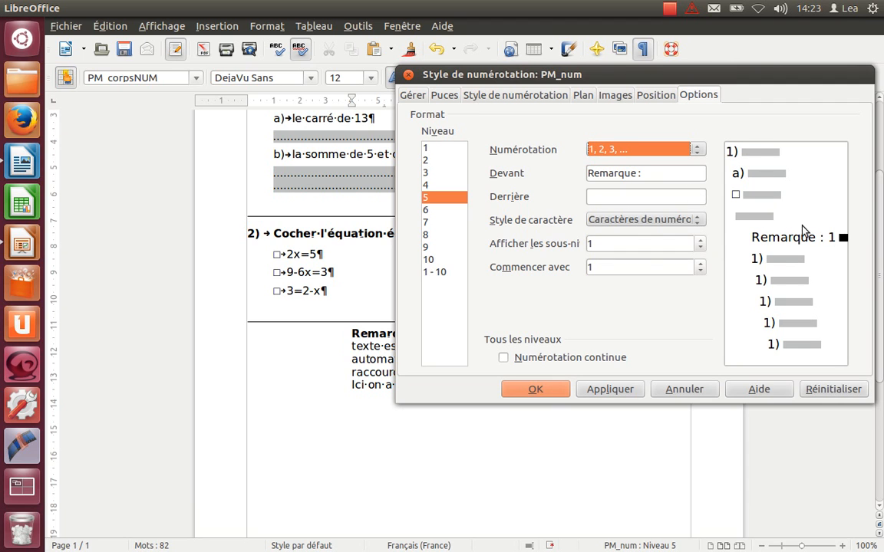
Step: Set the text before the level 5 number to "Remarque" and the text after it to ":"
{"action": "left_click", "coordinate": [656, 176]}
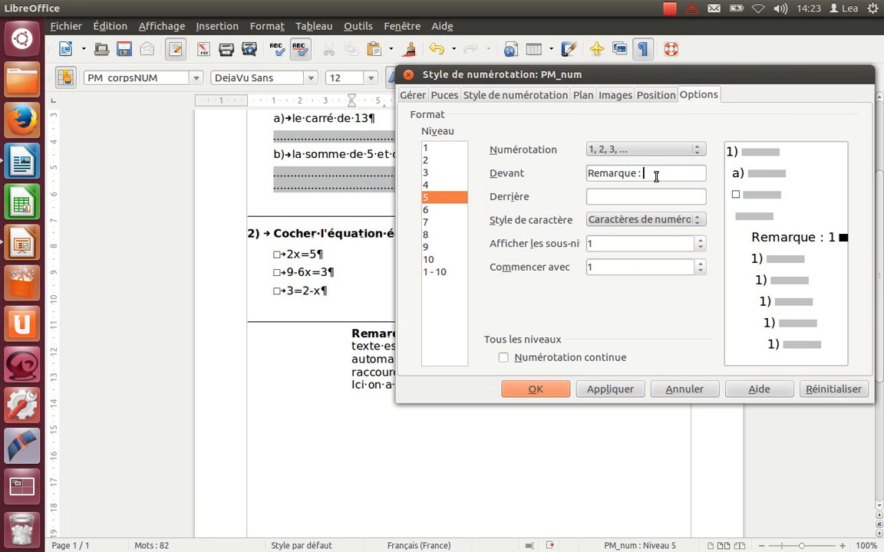
{"action": "key", "text": "BackSpace"}
{"action": "key", "text": "BackSpace"}
{"action": "left_click", "coordinate": [641, 201]}
{"action": "type", "text": ":"}
Step: Assign the PM_car character style to the level 5 numbering and save the PM_num style
{"action": "left_click", "coordinate": [642, 220]}
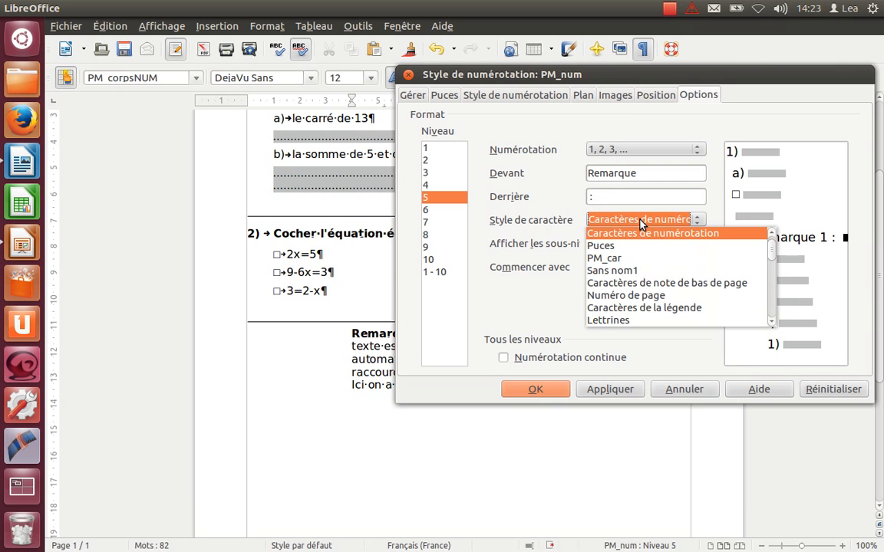
{"action": "left_click", "coordinate": [626, 261]}
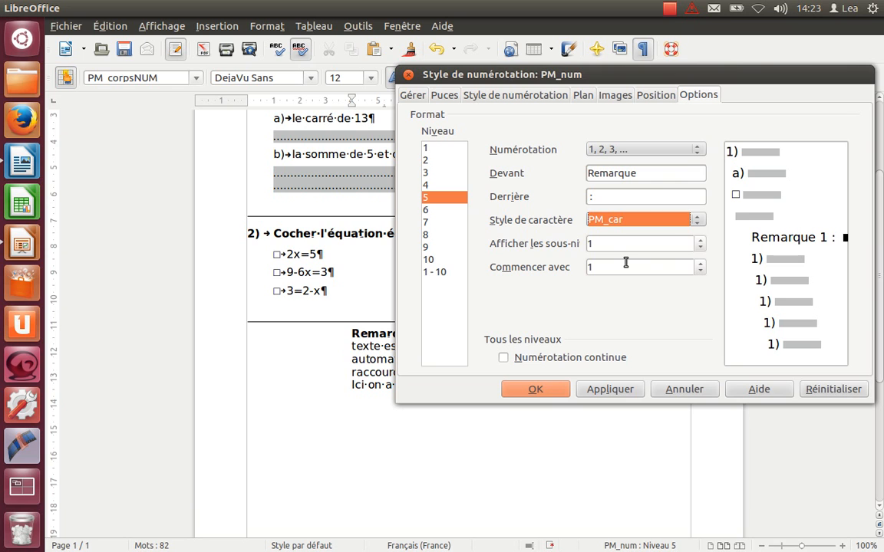
{"action": "left_click", "coordinate": [598, 391]}
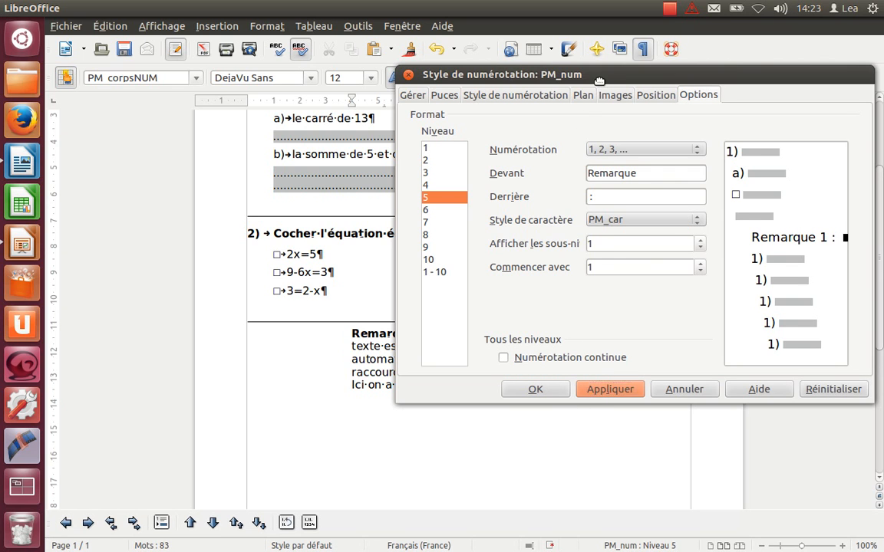
{"action": "mouse_move", "coordinate": [597, 81]}
{"action": "left_mouse_down"}
{"action": "mouse_move", "coordinate": [690, 73]}
{"action": "mouse_move", "coordinate": [613, 84]}
{"action": "left_mouse_up"}
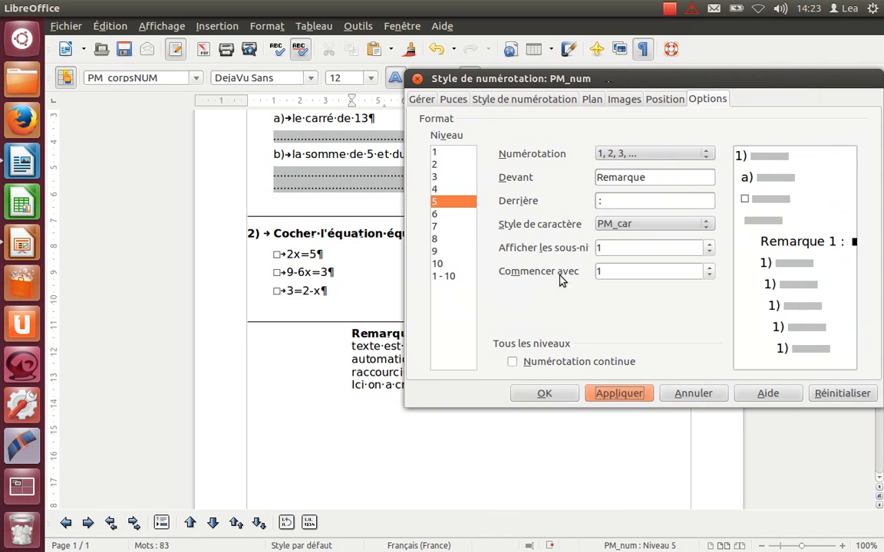
{"action": "left_click", "coordinate": [545, 393]}
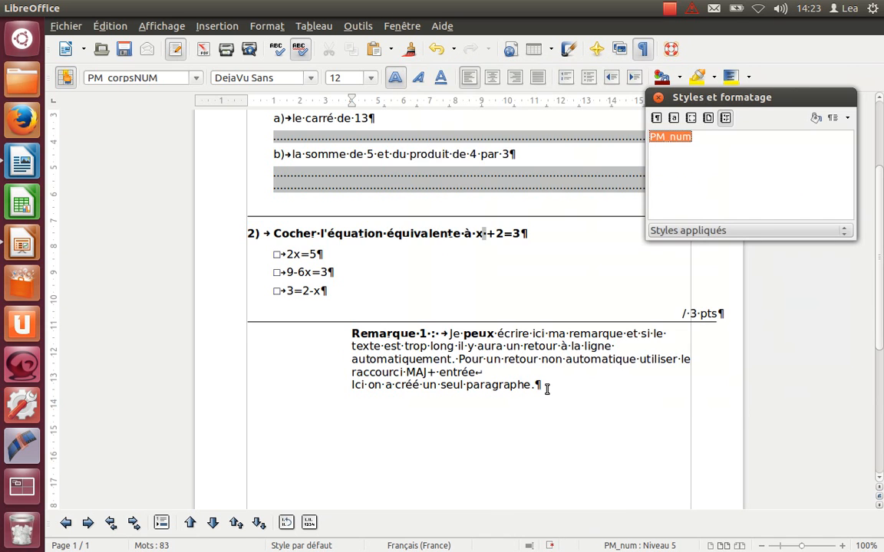
Step: Add a second numbered remark after the first one, containing the sample text "Lkjsdlkfjldfkjdl"
{"action": "left_click", "coordinate": [547, 389]}
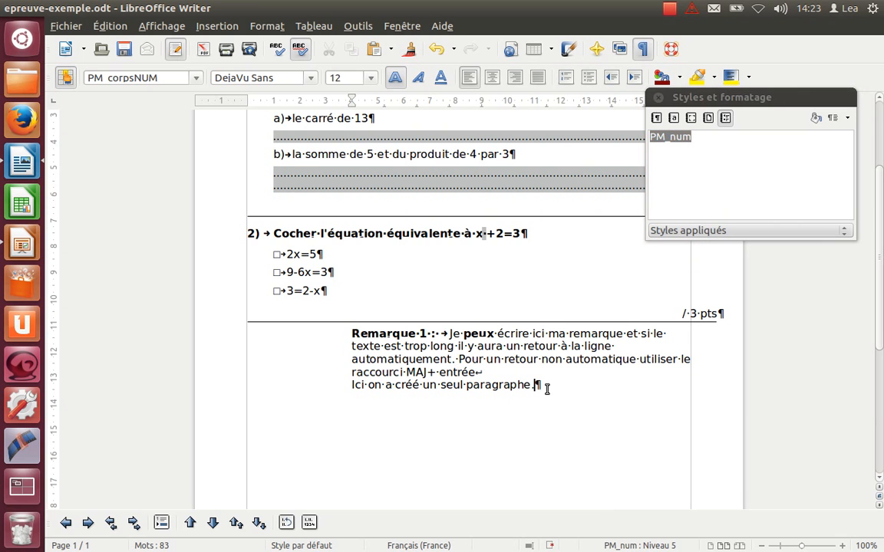
{"action": "key", "text": "Return"}
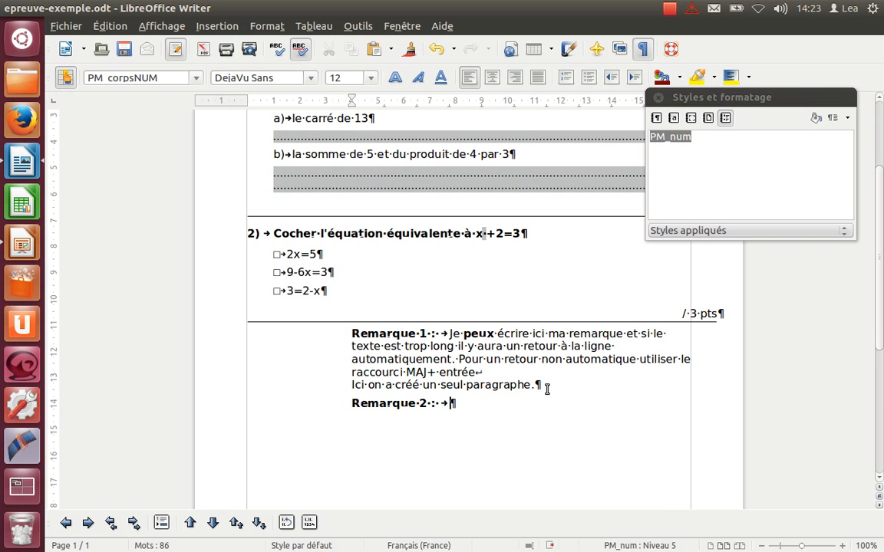
{"action": "type", "text": "Lkjsdlkfjldfkjdl"}
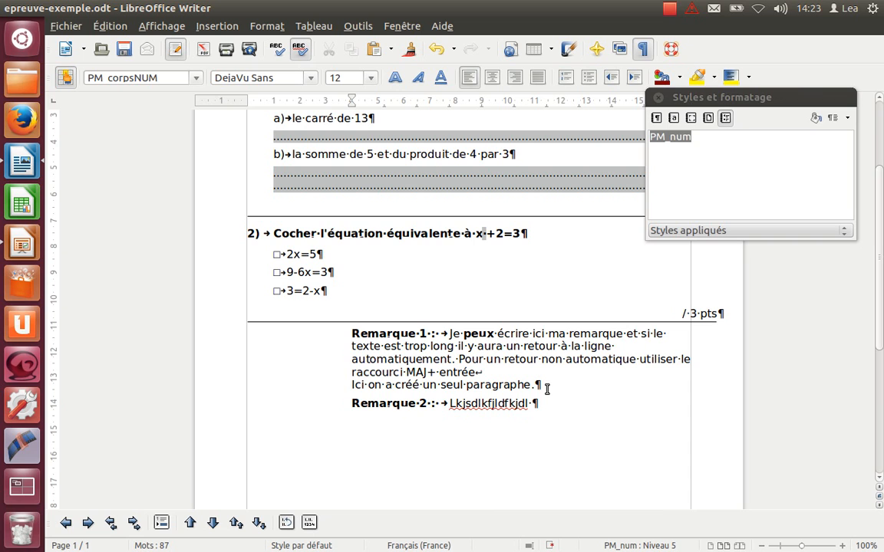
Step: Save the document under the new name epreuve-exemple_2, replacing the existing file
{"action": "left_click", "coordinate": [72, 27]}
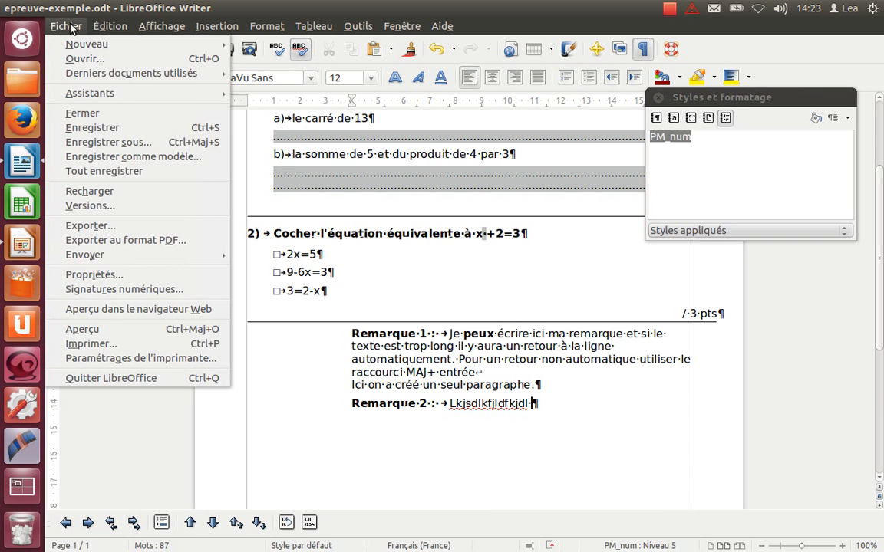
{"action": "left_click", "coordinate": [81, 141]}
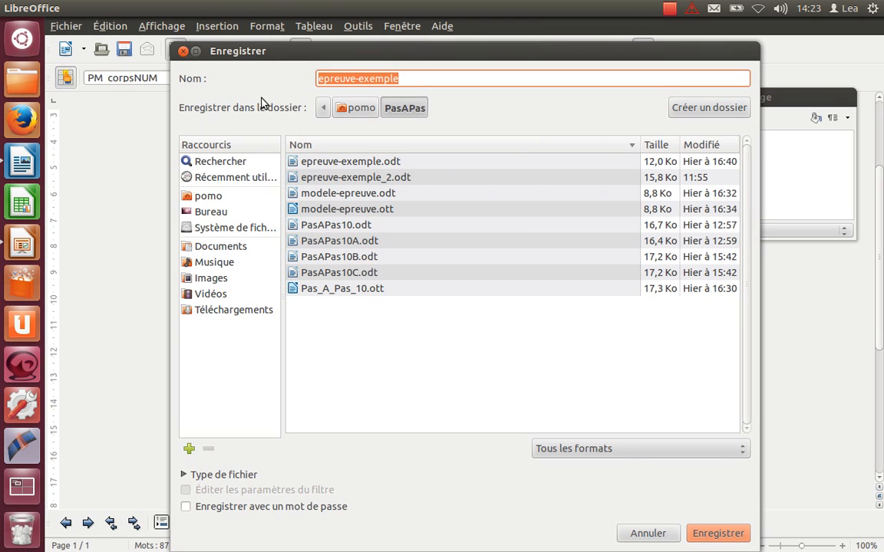
{"action": "left_click", "coordinate": [404, 81]}
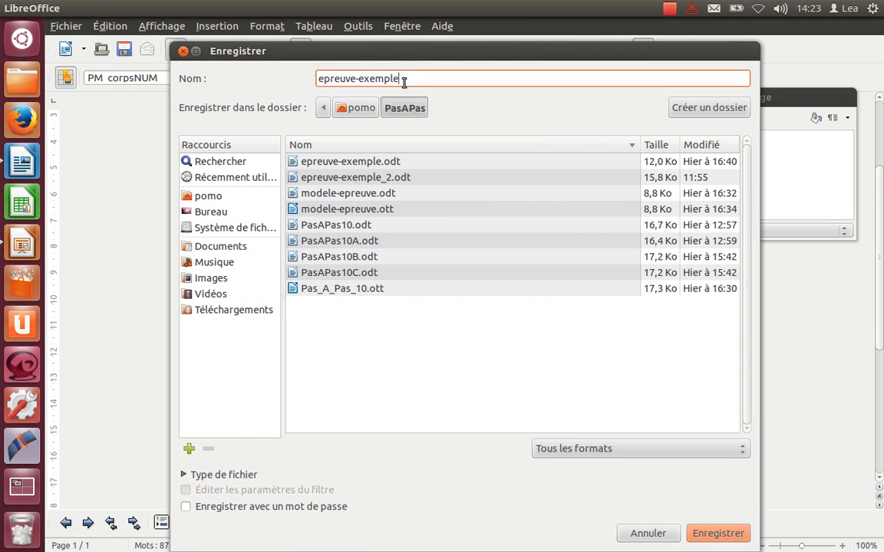
{"action": "type", "text": "_2"}
{"action": "key", "text": "Return"}
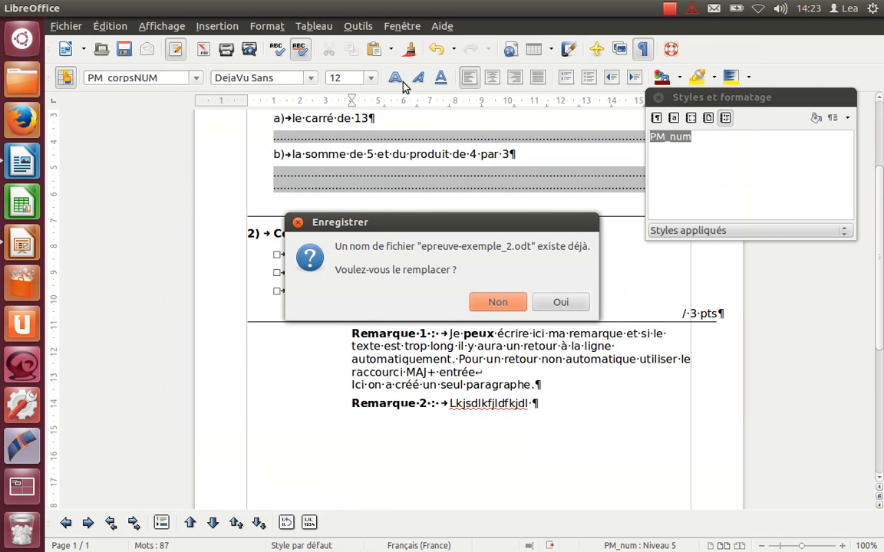
{"action": "left_click", "coordinate": [561, 302]}
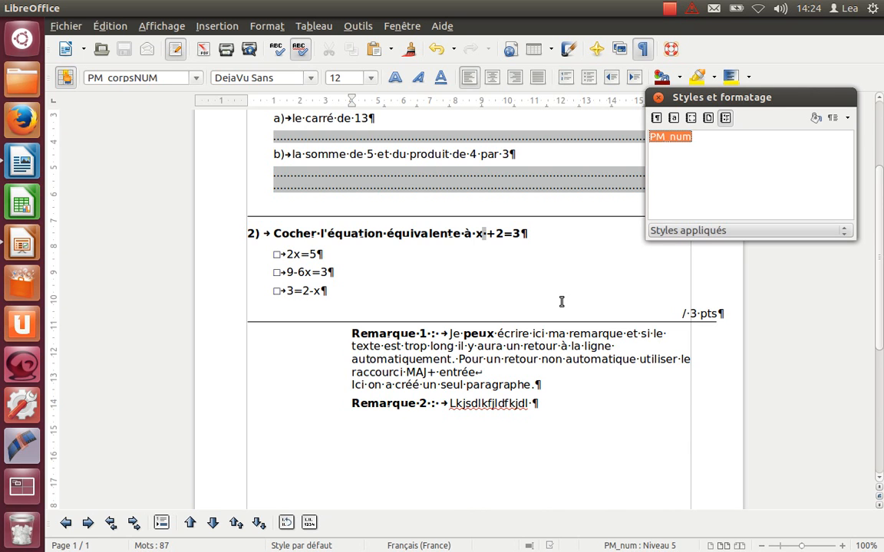
{"action": "key", "text": "alt+Tab"}
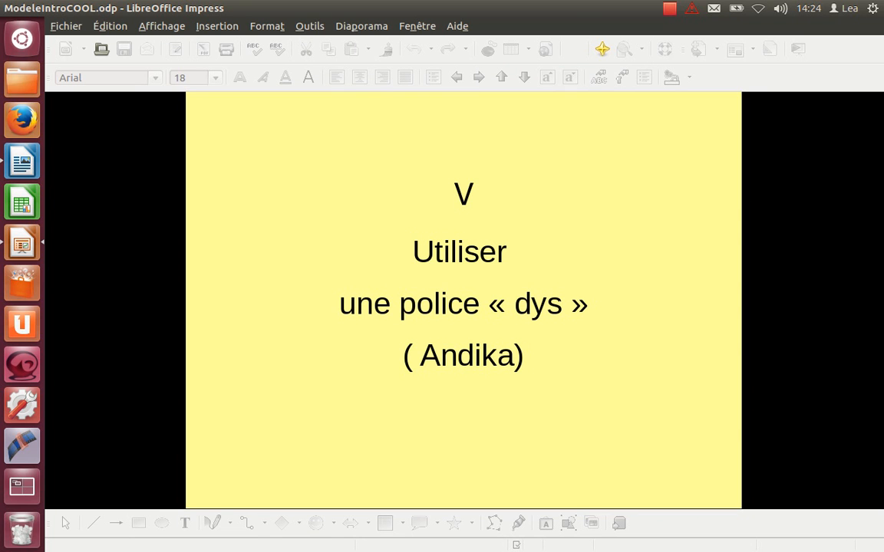
{"action": "key", "text": "alt+Tab"}
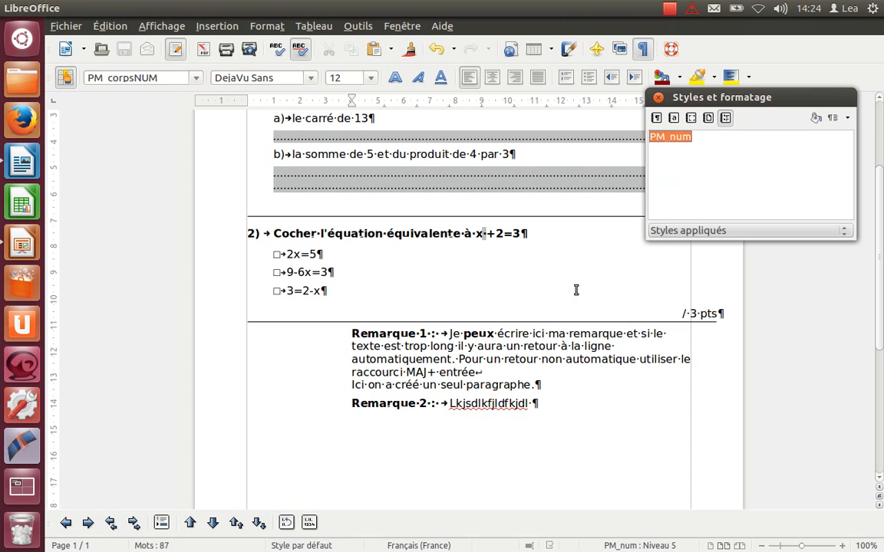
Step: Change the font of the PM_corps paragraph style to Andika, save the style and close the styles window
{"action": "left_click", "coordinate": [656, 117]}
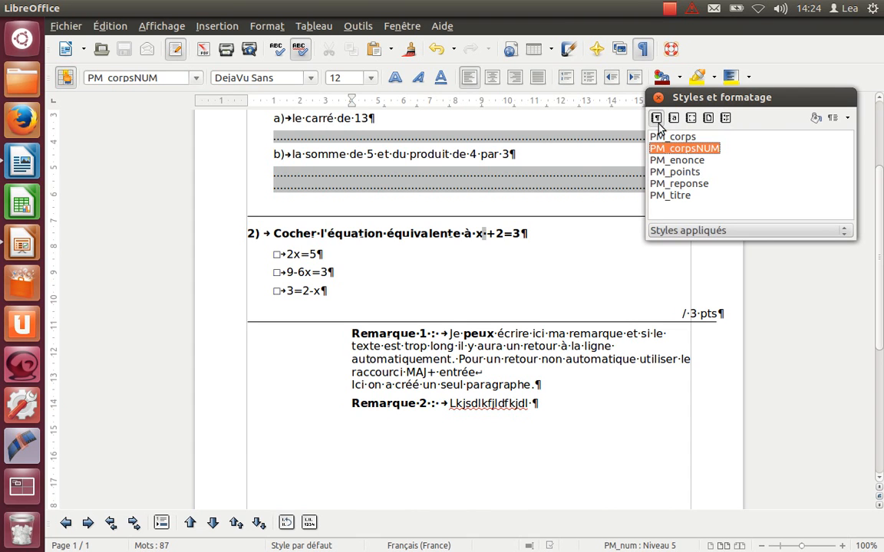
{"action": "left_click", "coordinate": [668, 138]}
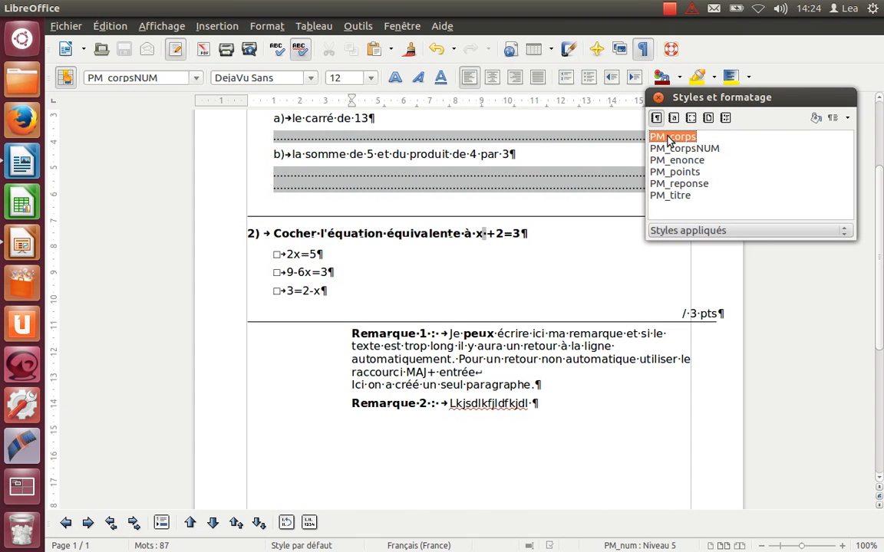
{"action": "right_click", "coordinate": [668, 141]}
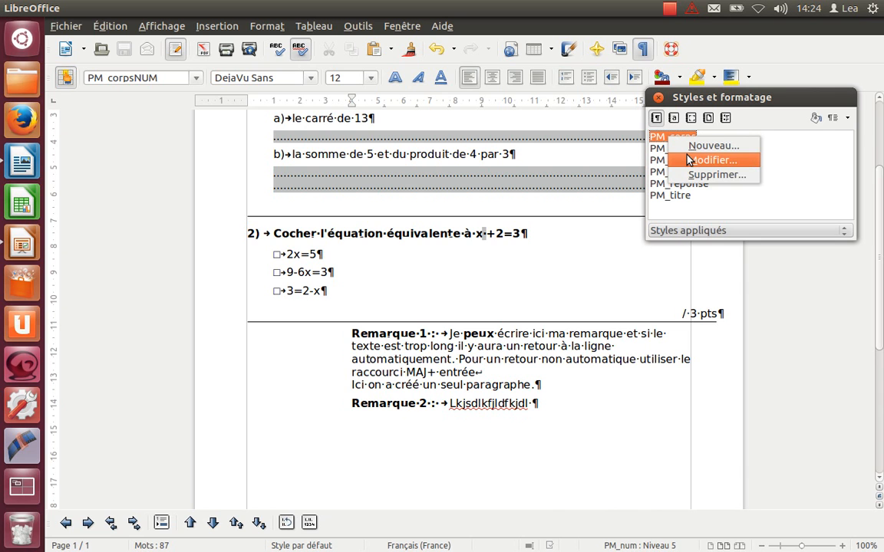
{"action": "left_click", "coordinate": [688, 160]}
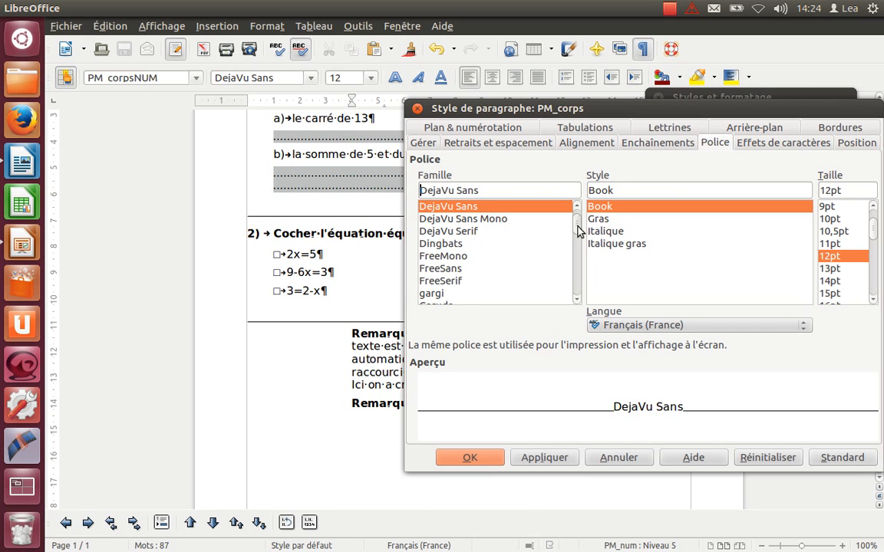
{"action": "left_click_drag", "start_coordinate": [578, 230], "coordinate": [579, 210]}
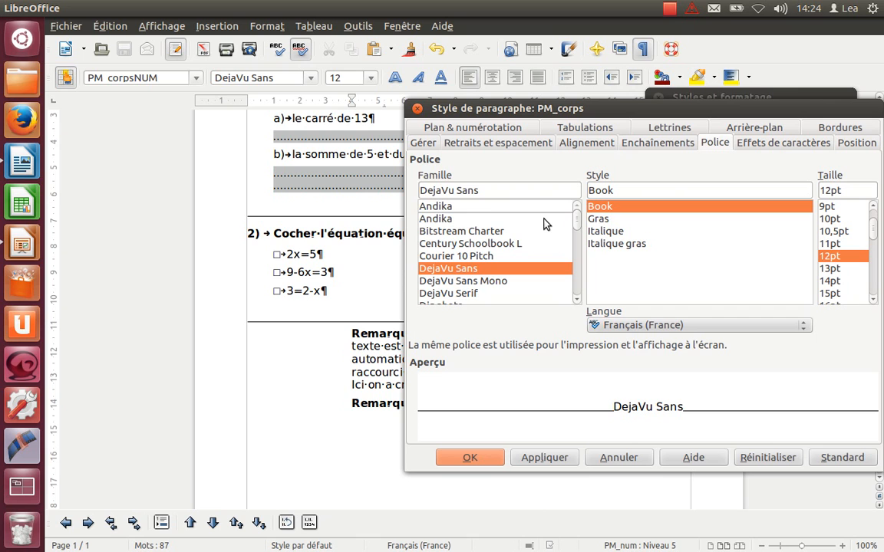
{"action": "left_click", "coordinate": [440, 219]}
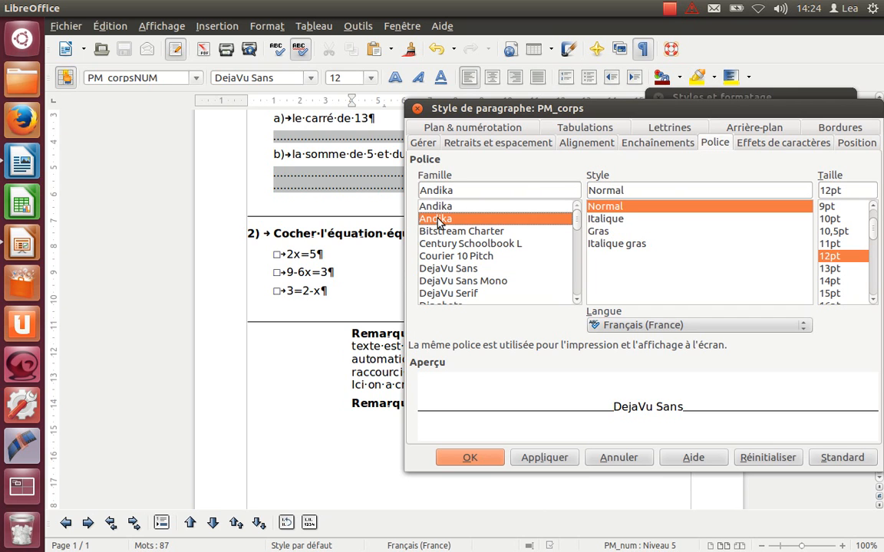
{"action": "left_click", "coordinate": [546, 459]}
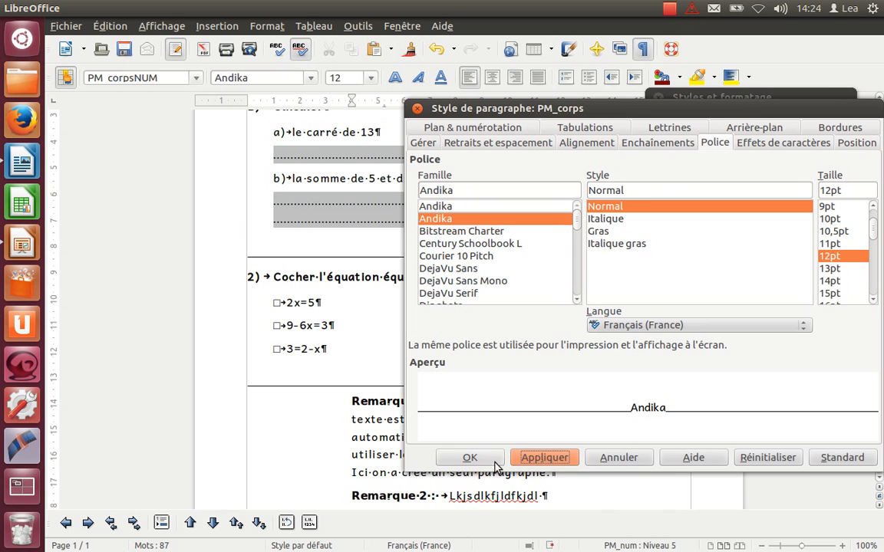
{"action": "left_click", "coordinate": [471, 458]}
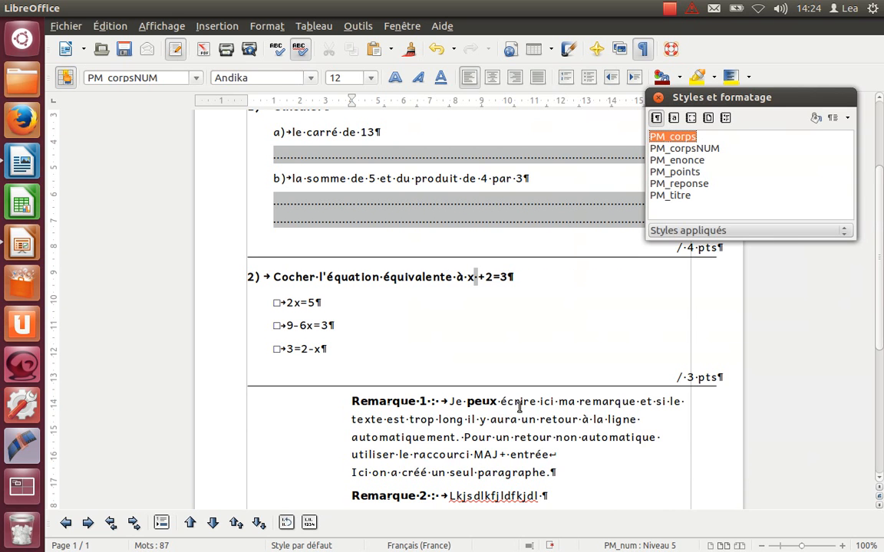
{"action": "left_click", "coordinate": [657, 99]}
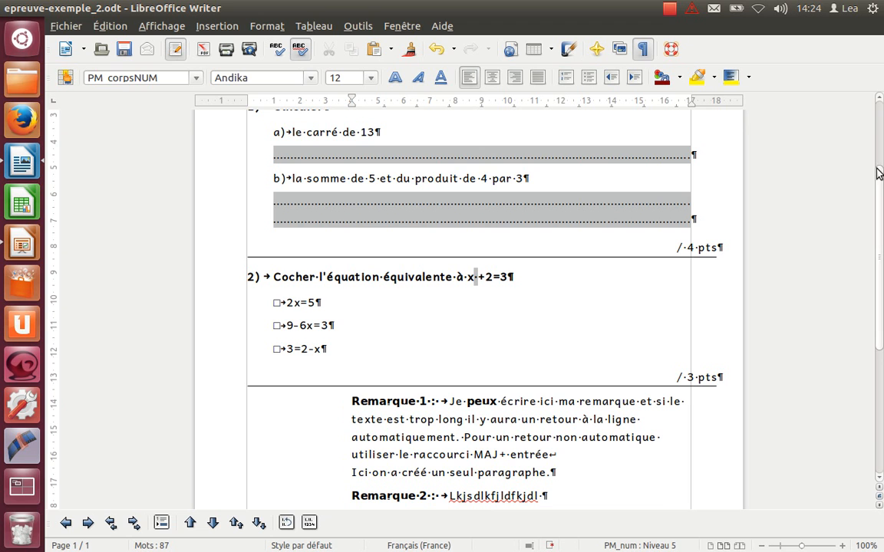
Step: Check the whole test page in the print preview, and return to the editing view
{"action": "left_click_drag", "start_coordinate": [880, 175], "coordinate": [854, 83]}
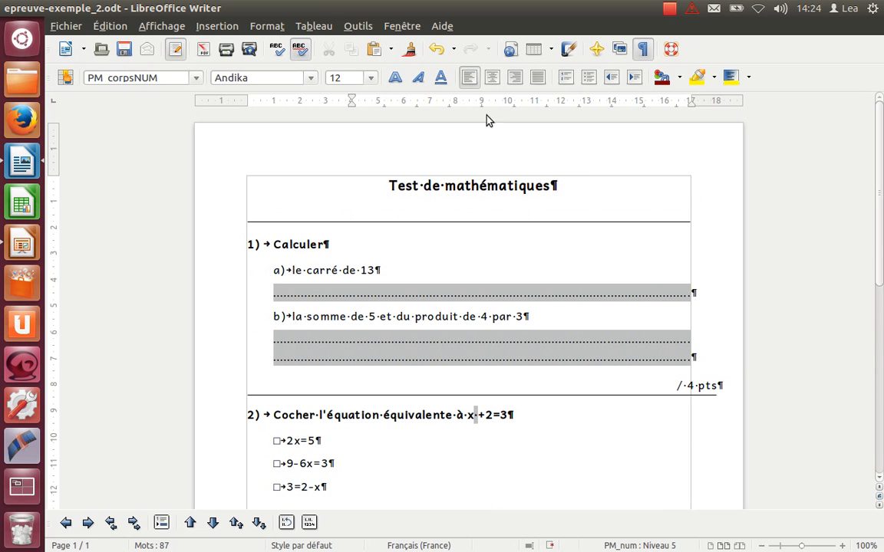
{"action": "left_click", "coordinate": [250, 51]}
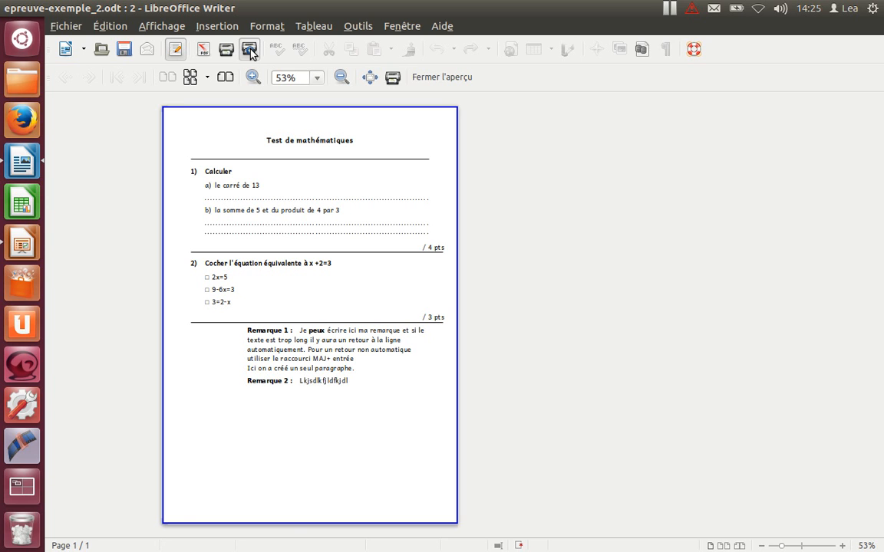
{"action": "left_click", "coordinate": [250, 51]}
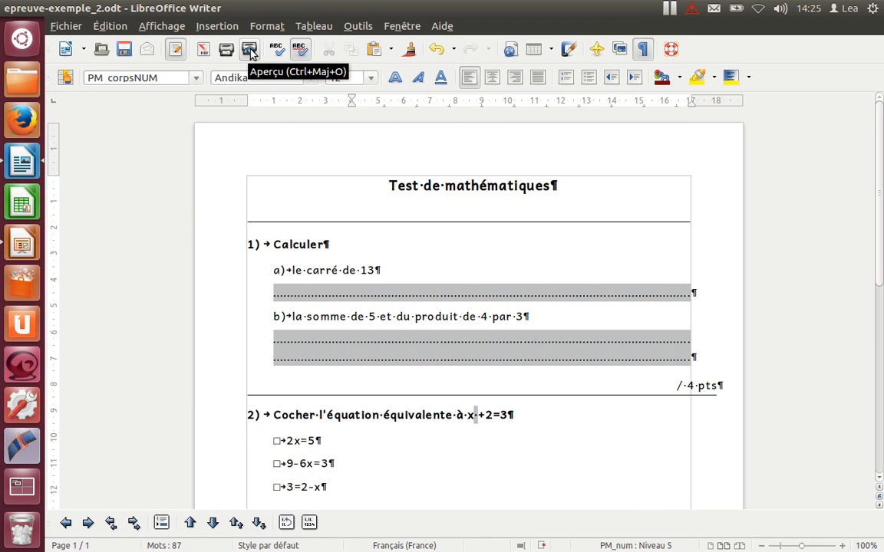